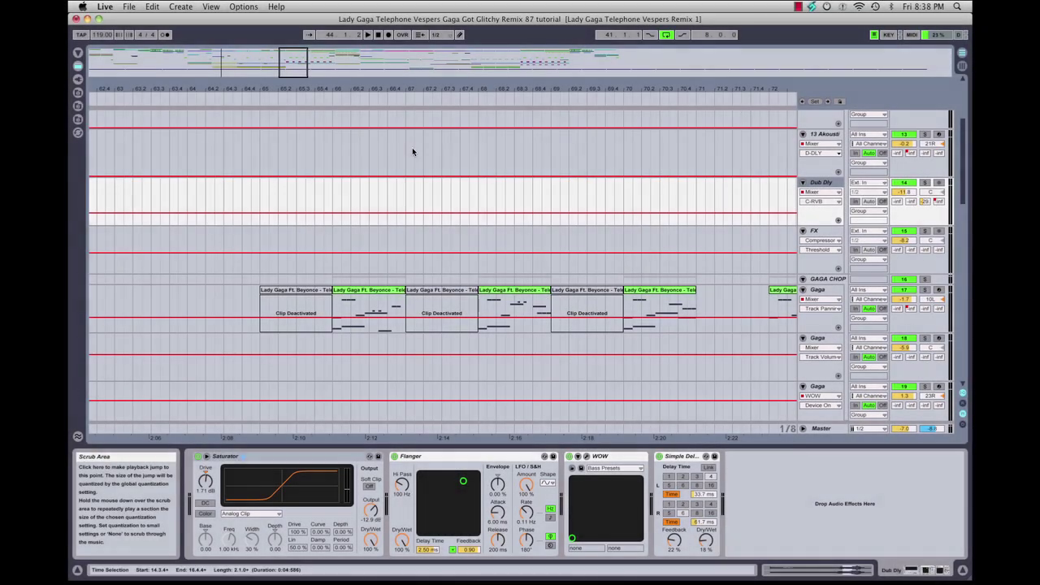
Select the active Lady Gaga vocal-chop clip at bar 66 on the first Gaga track
scroll(165, 198, "right", 3)
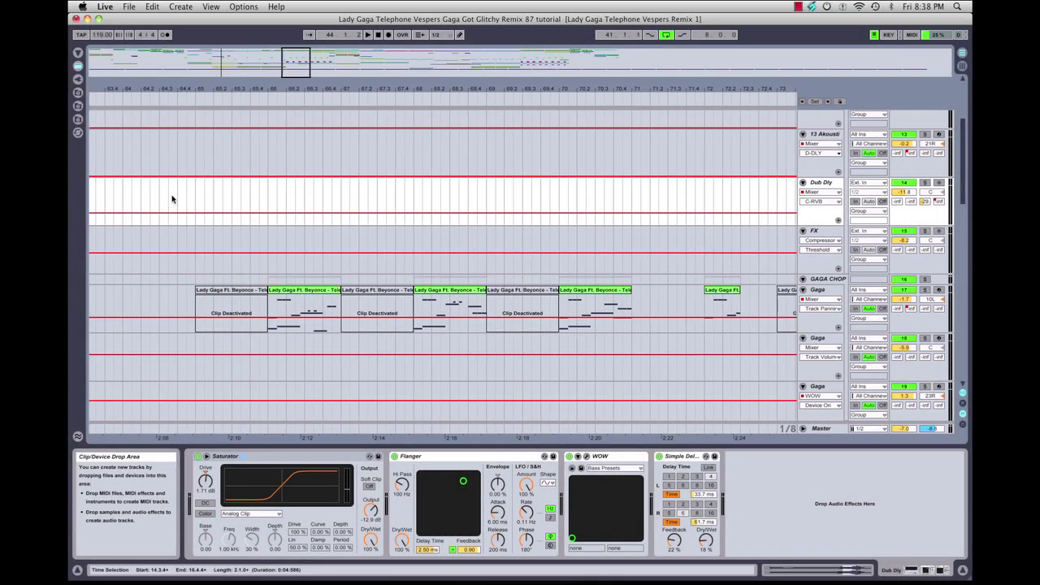
left_click(818, 296)
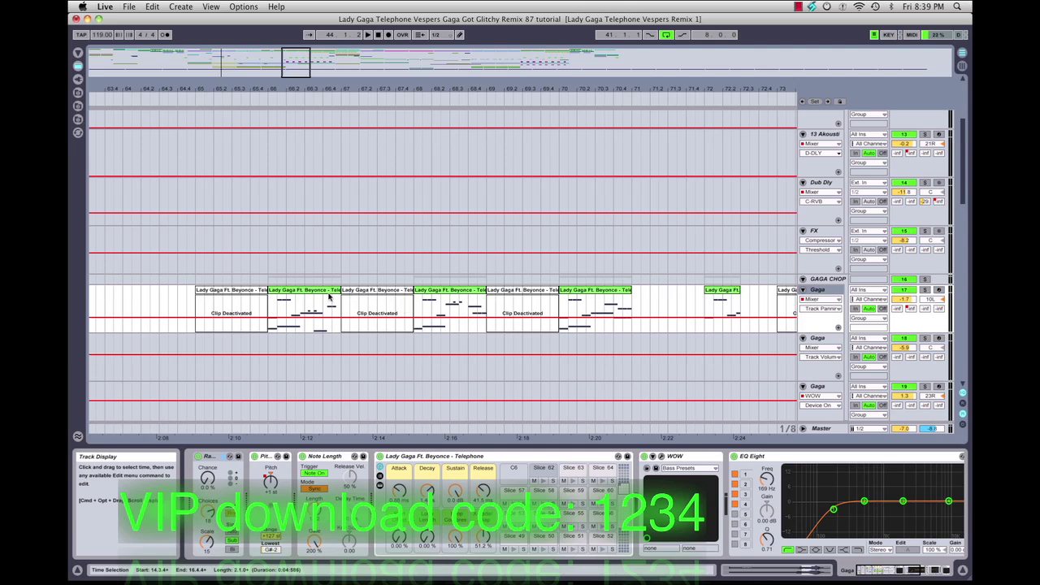
left_click(311, 301)
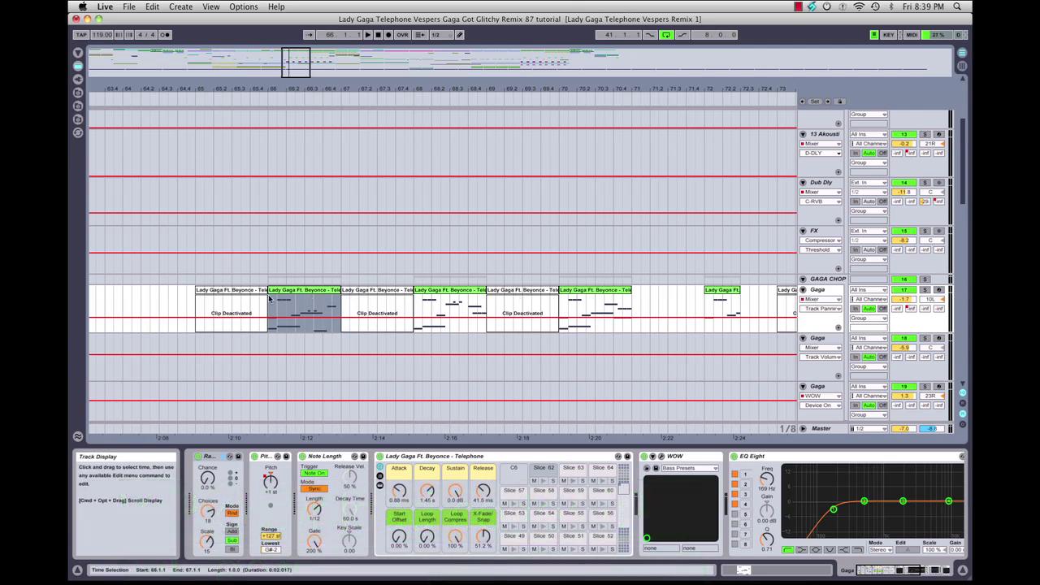
left_click(301, 291)
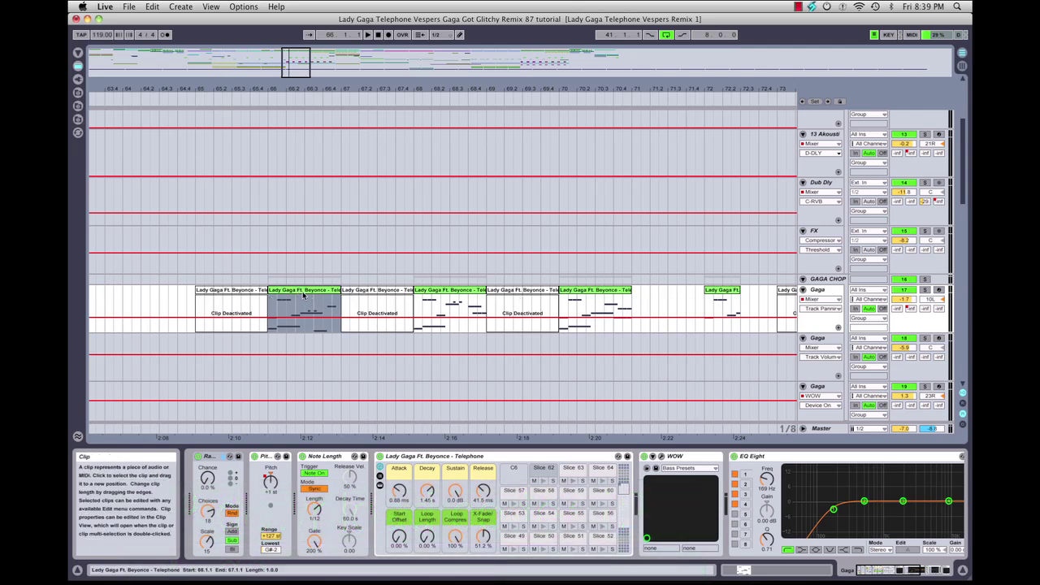
Examine the slice division and slicing preset options of Slice to New MIDI Track for the Reverse Reverb clip, without slicing it
scroll(306, 294, "down", 10)
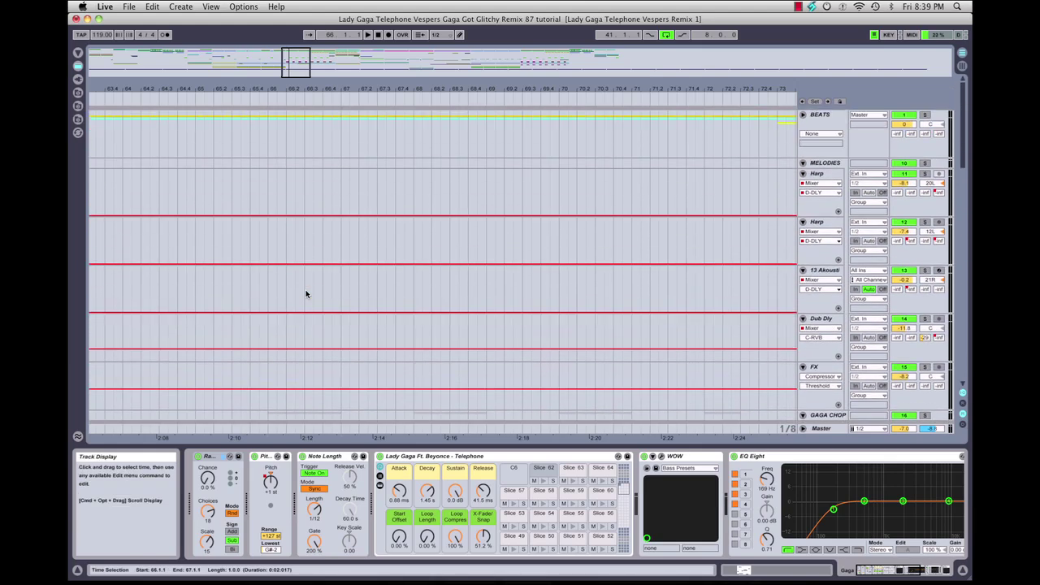
scroll(306, 294, "up", 3)
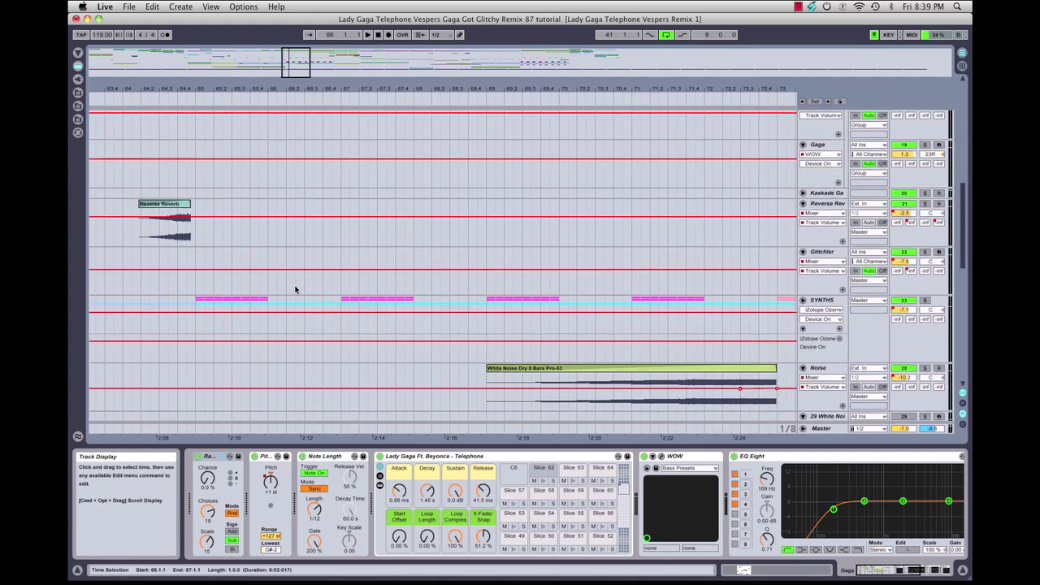
right_click(164, 205)
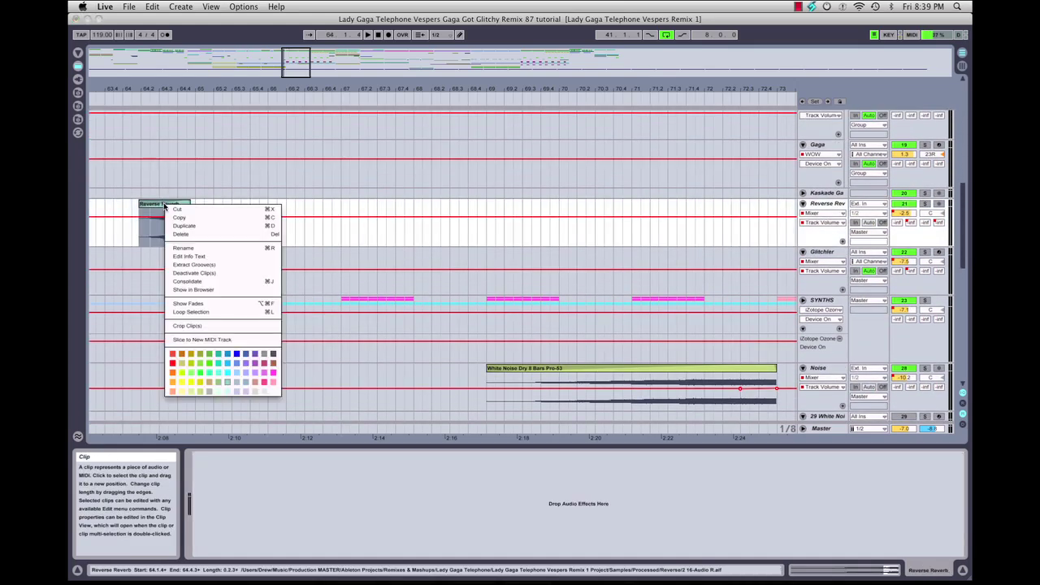
left_click(217, 340)
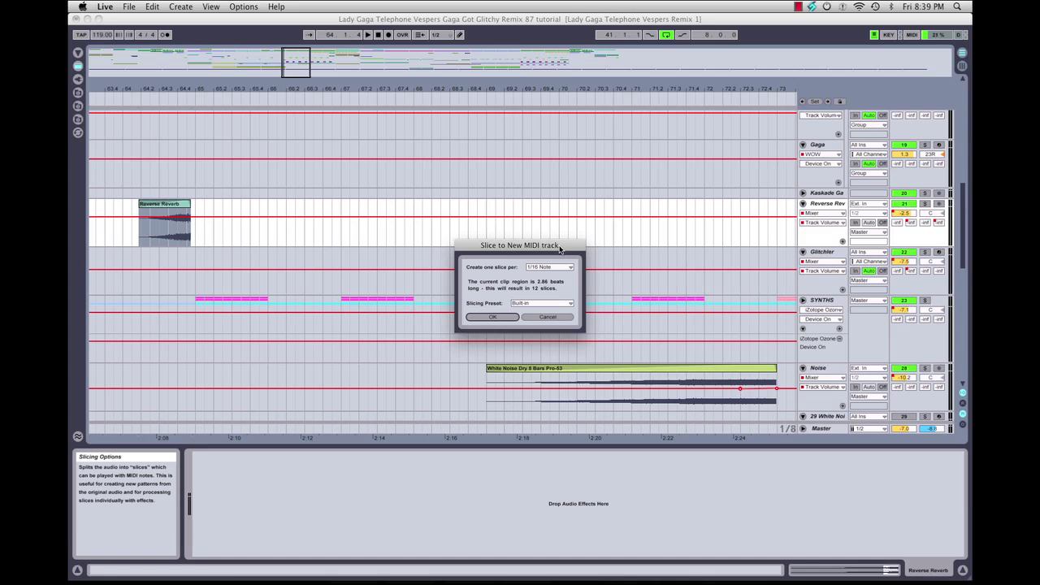
left_click_drag(560, 243, 298, 173)
left_click(277, 192)
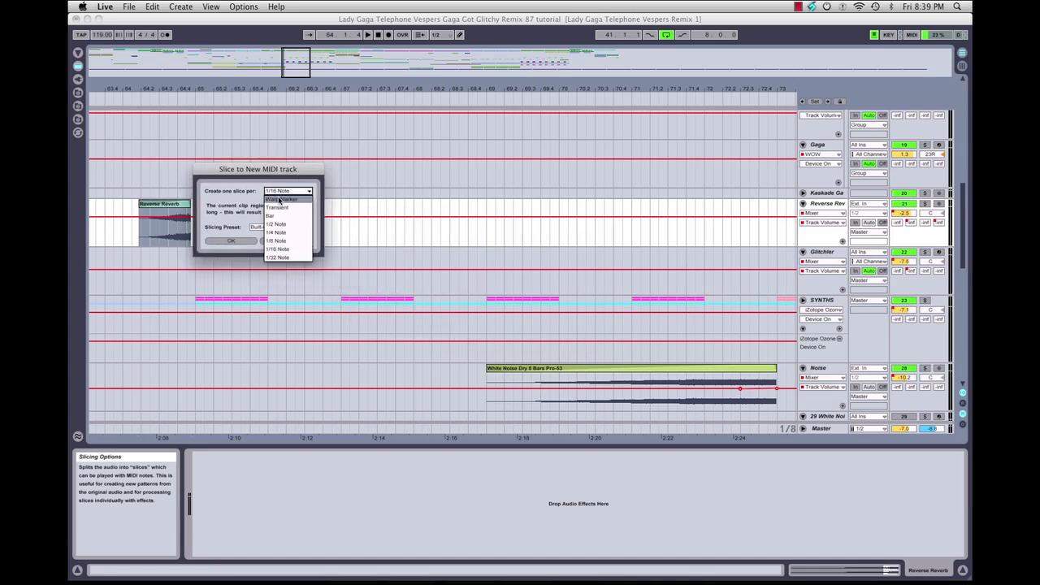
left_click(284, 250)
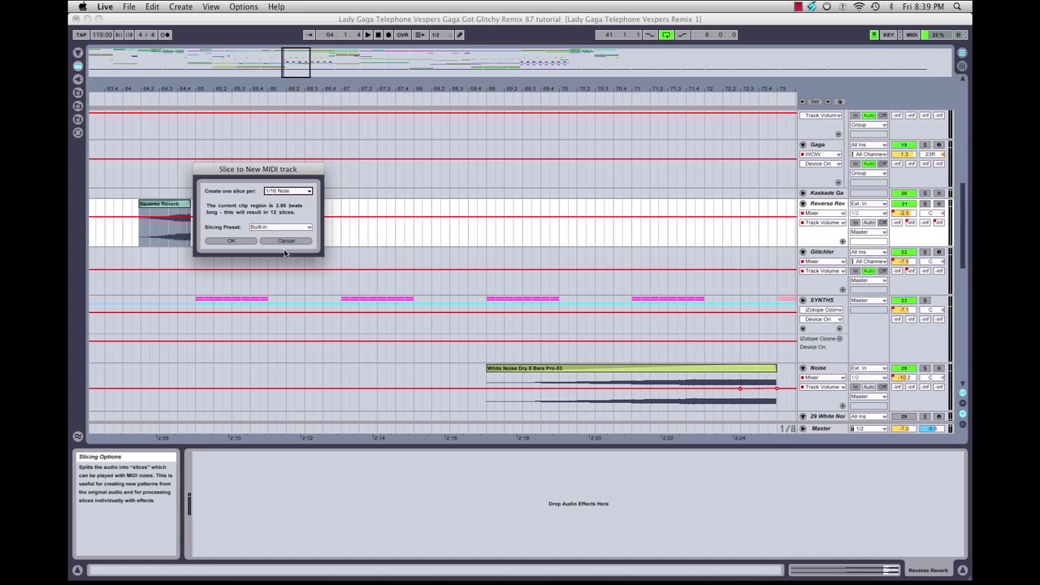
left_click(264, 228)
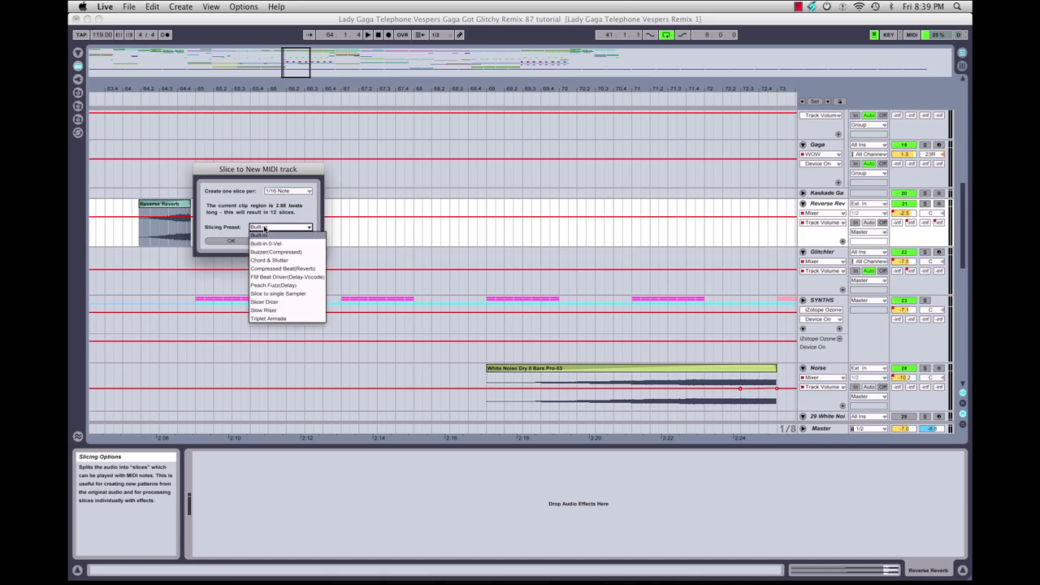
left_click(264, 228)
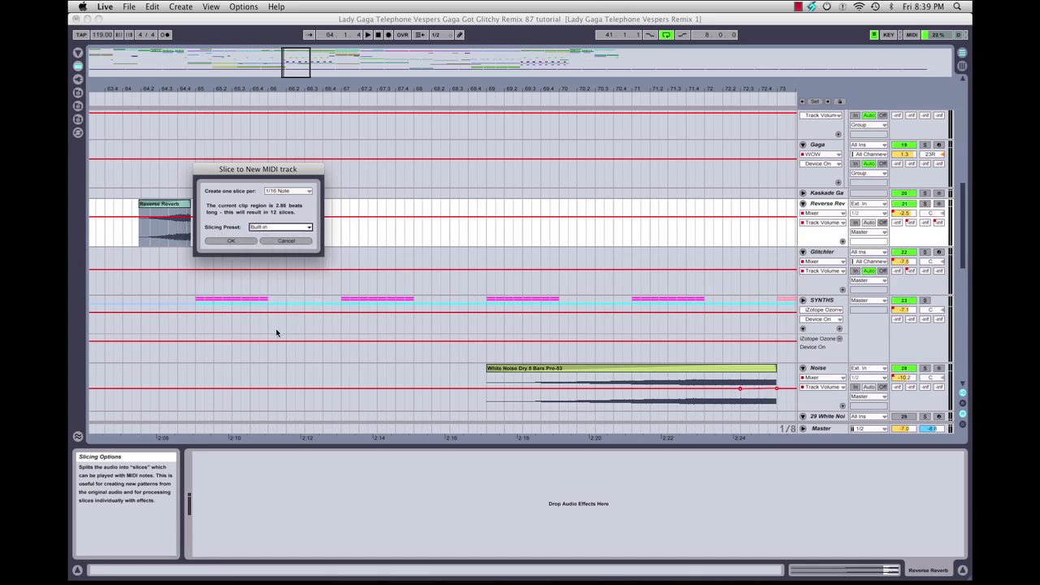
left_click(286, 241)
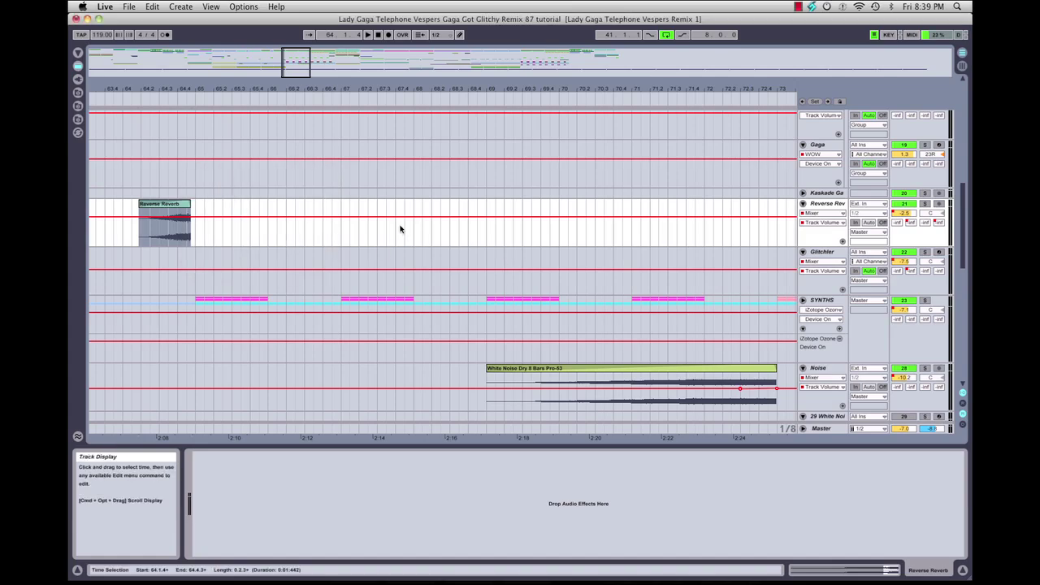
Show the MIDI notes of the bar 66 clip on the first Gaga track and audition Slice 60 and Slice 55
scroll(337, 162, "down", 12)
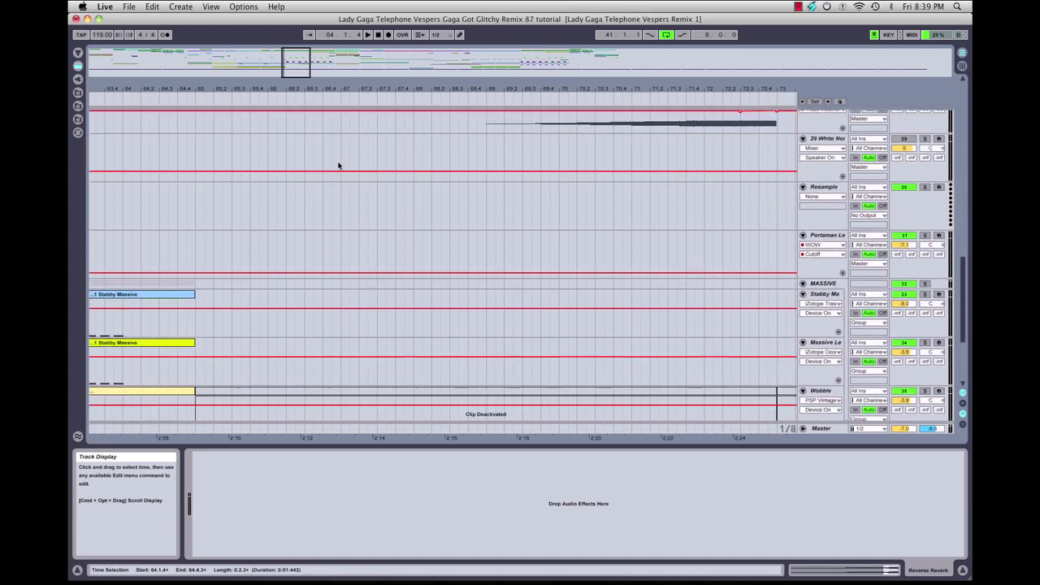
left_click_drag(241, 73, 298, 226)
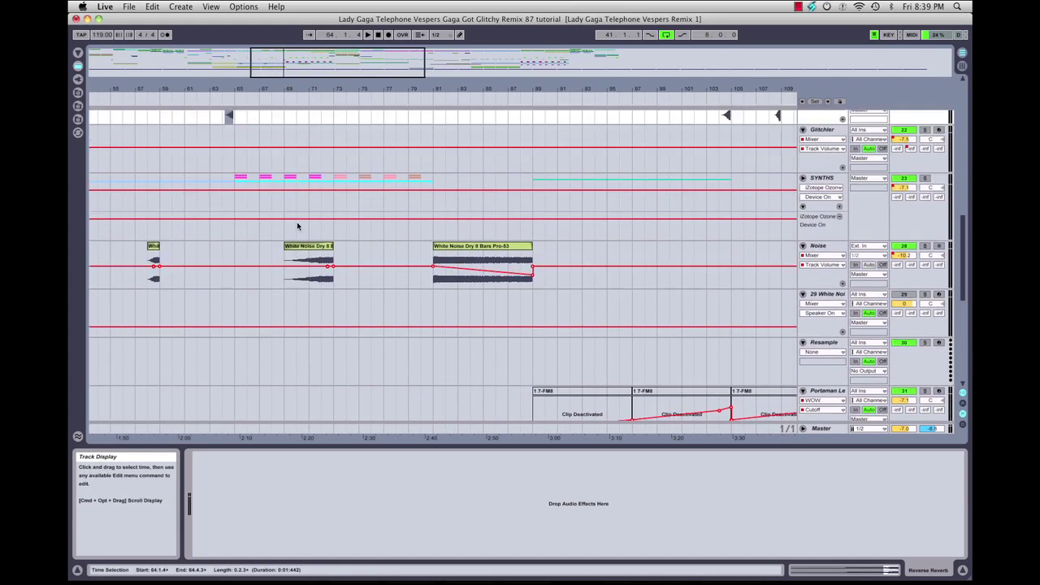
scroll(298, 226, "up", 6)
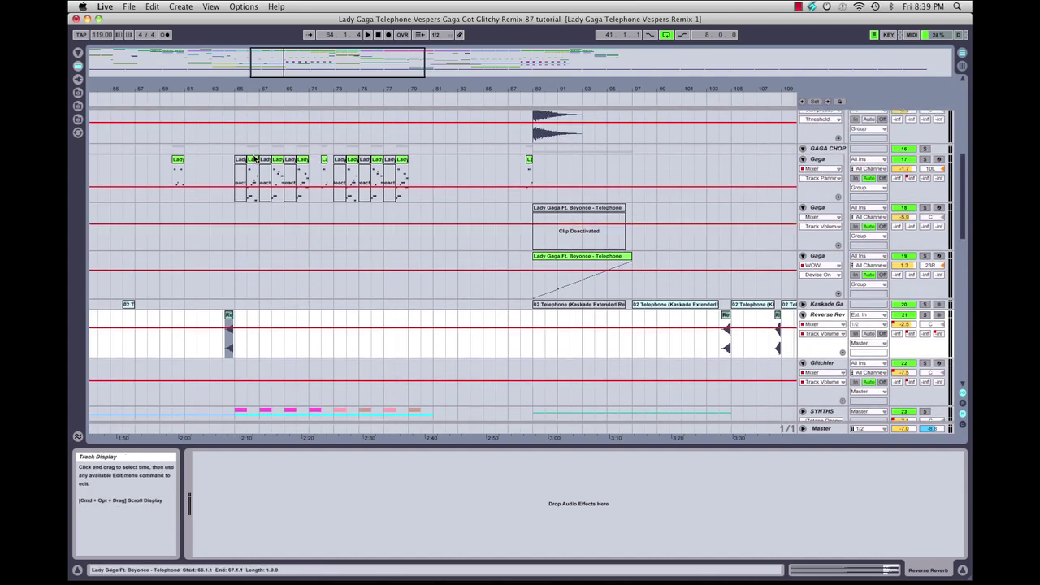
left_click(254, 160)
key("shift+Tab")
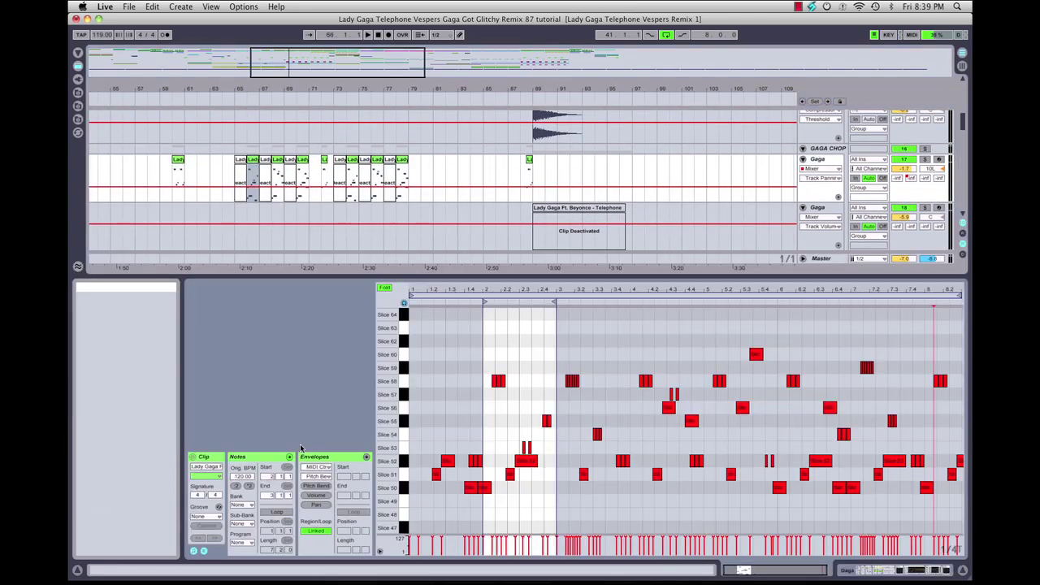
left_click(405, 356)
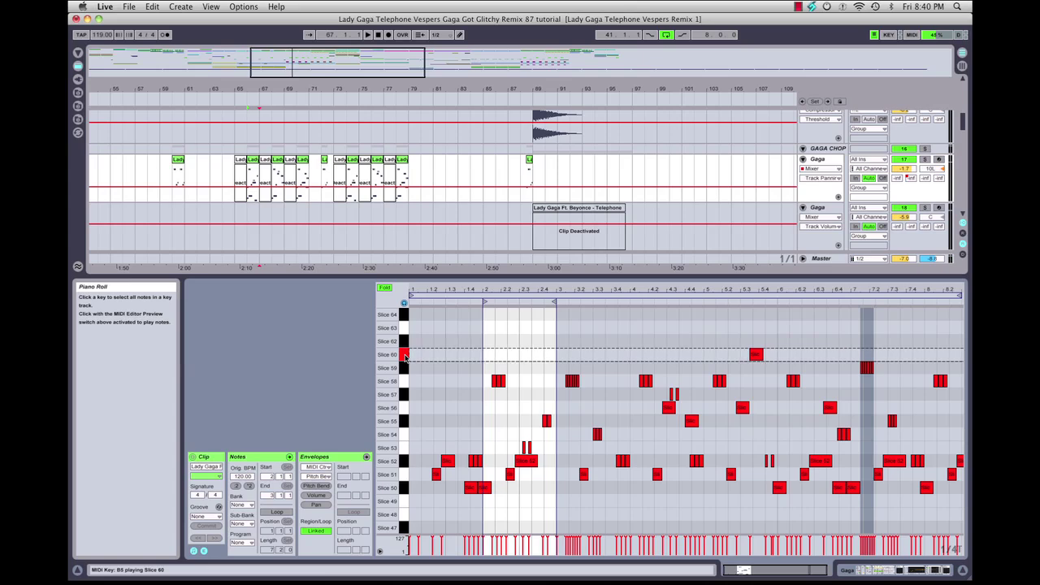
left_click(405, 421)
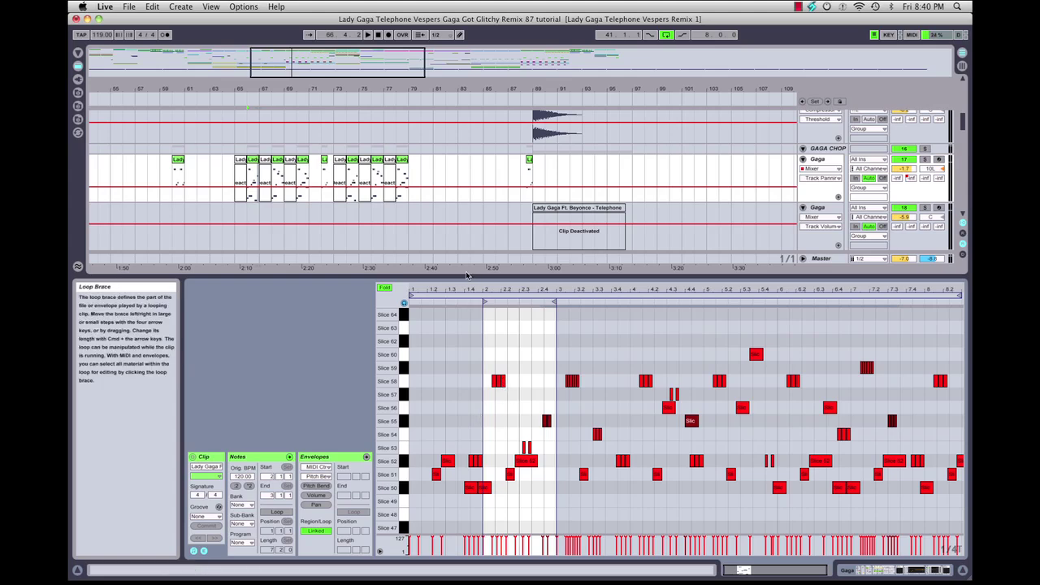
Enlarge the arrangement area, play the chopped vocal section and solo the first Gaga track
left_click_drag(467, 277, 480, 415)
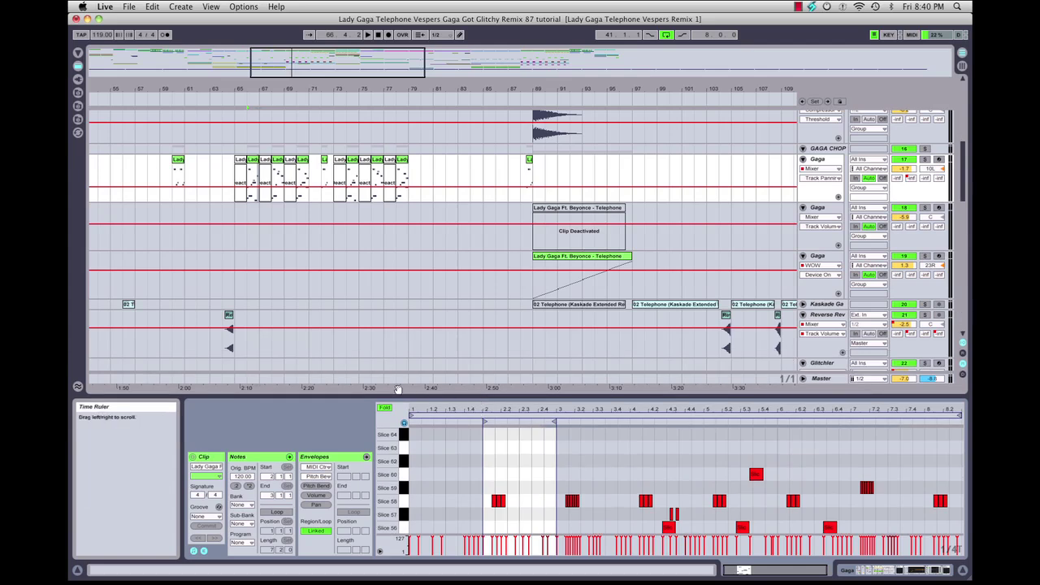
left_click(242, 98)
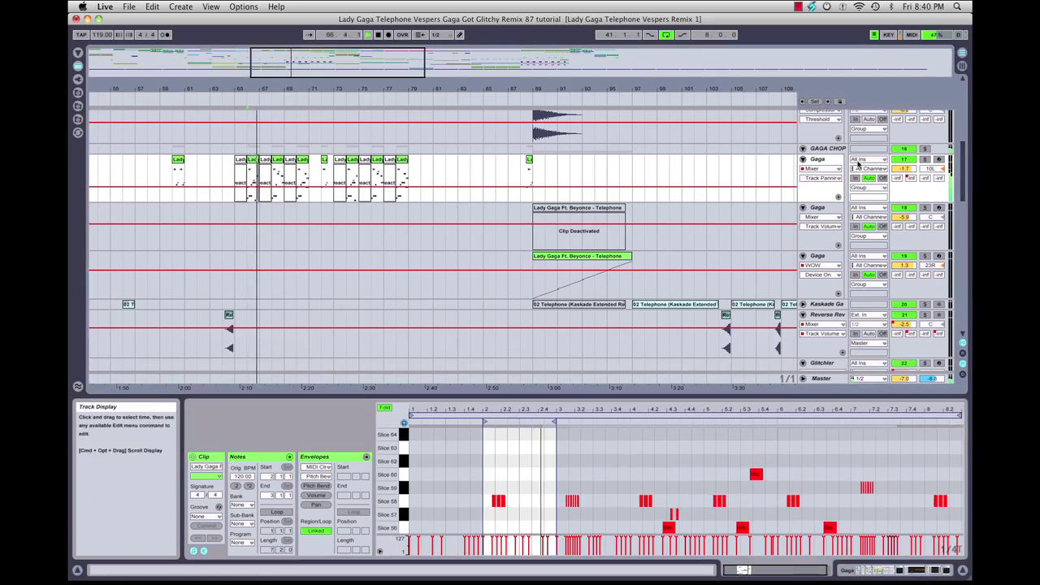
left_click(925, 159)
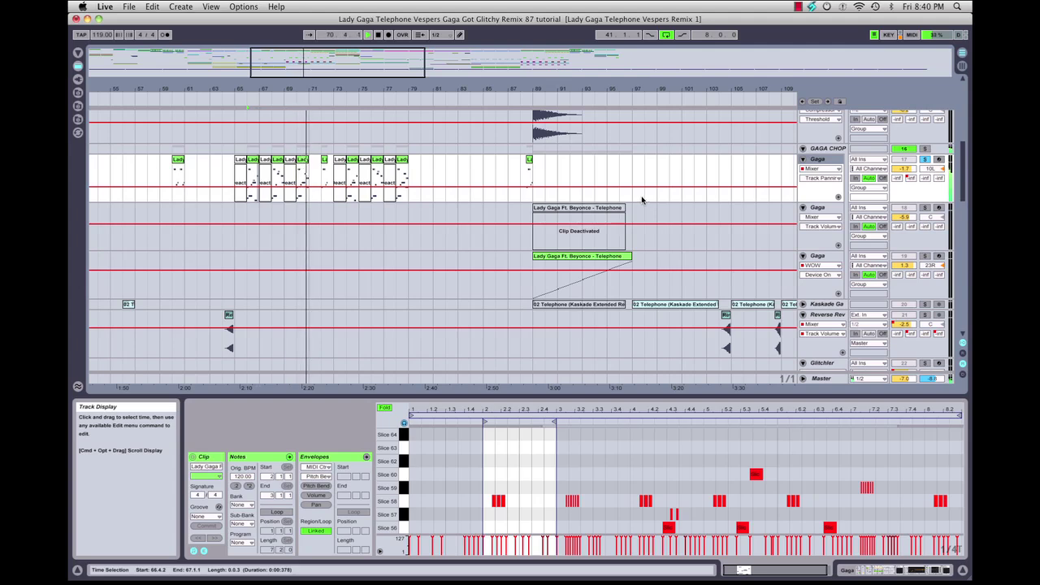
Show the device chain for the bar 70 vocal-chop clip and examine the Random, Pitch, Note Length and Telephone drum rack devices
left_click(304, 172)
key("shift+Tab")
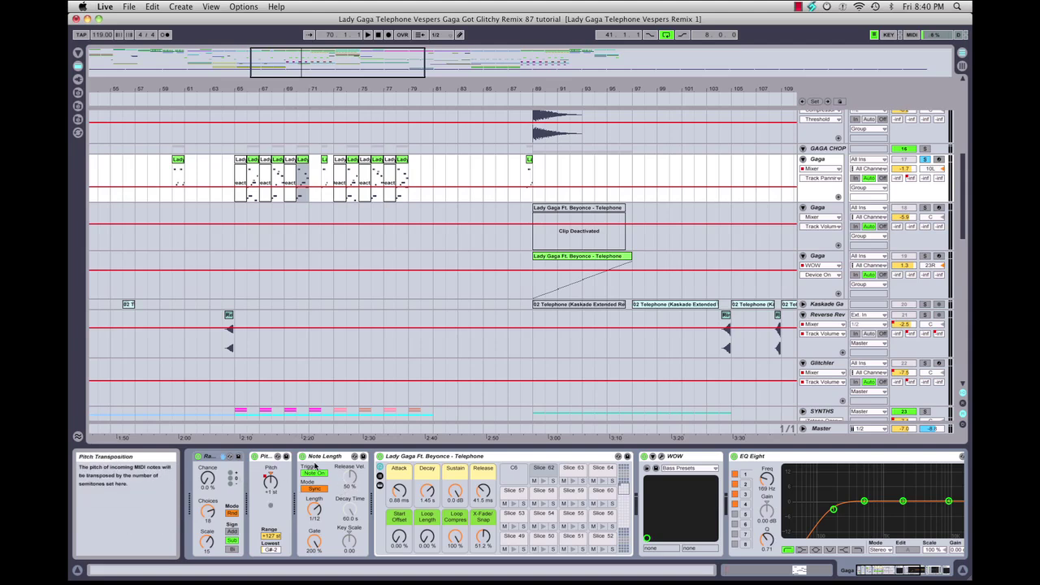
left_click(317, 458)
left_click(263, 459)
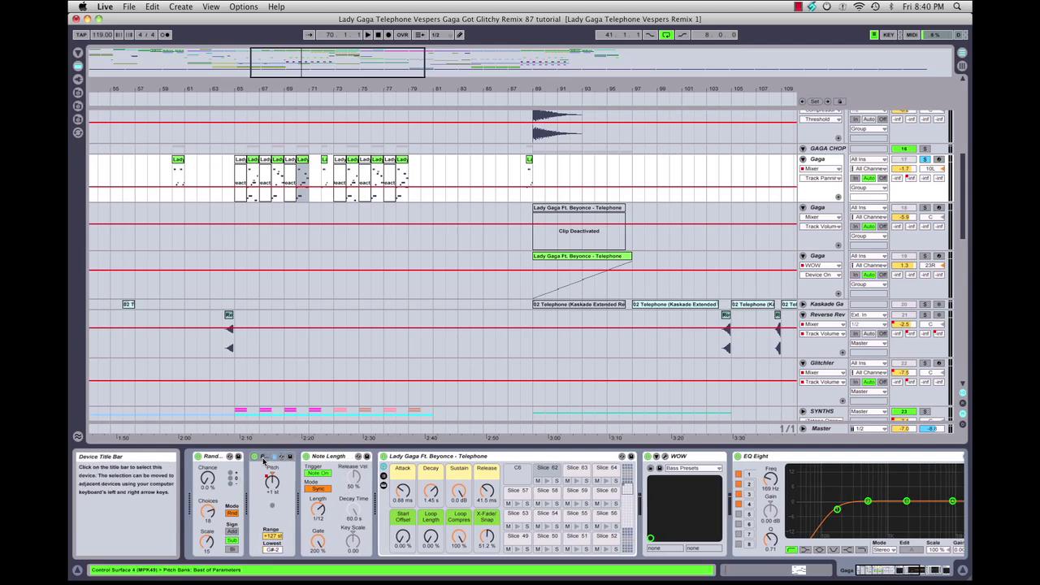
left_click(207, 459)
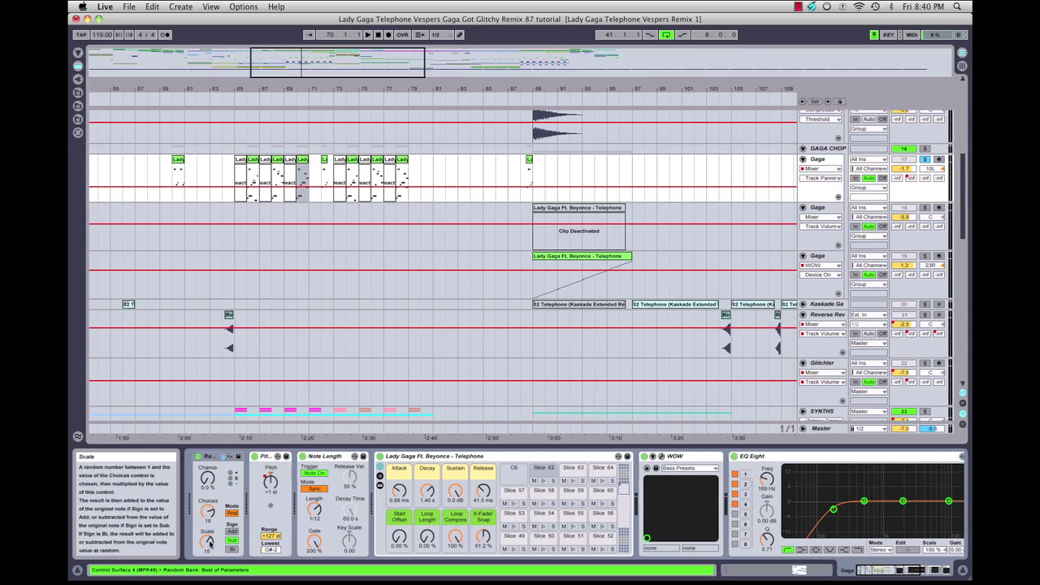
left_click(270, 460)
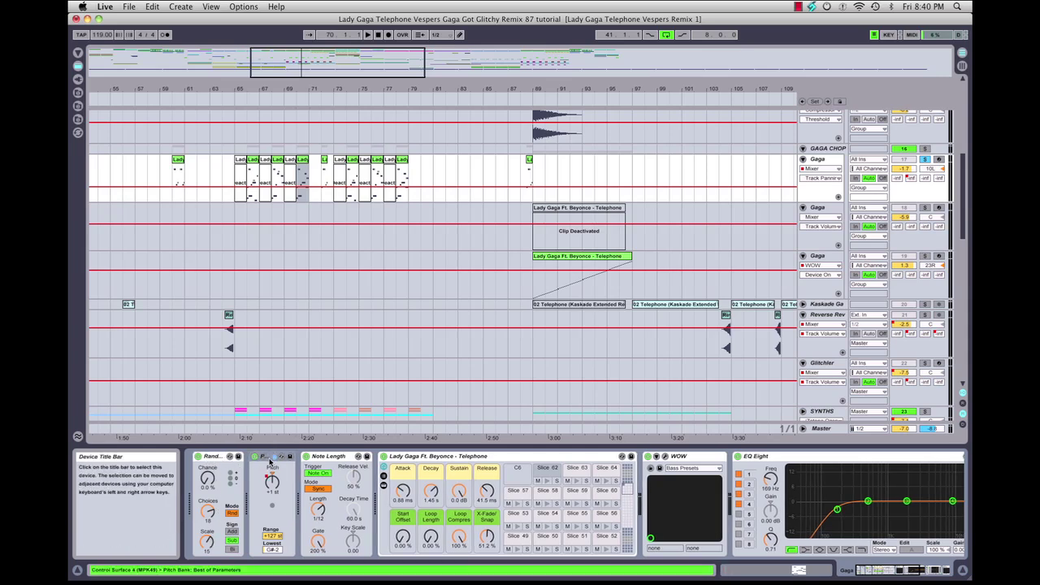
left_click(332, 460)
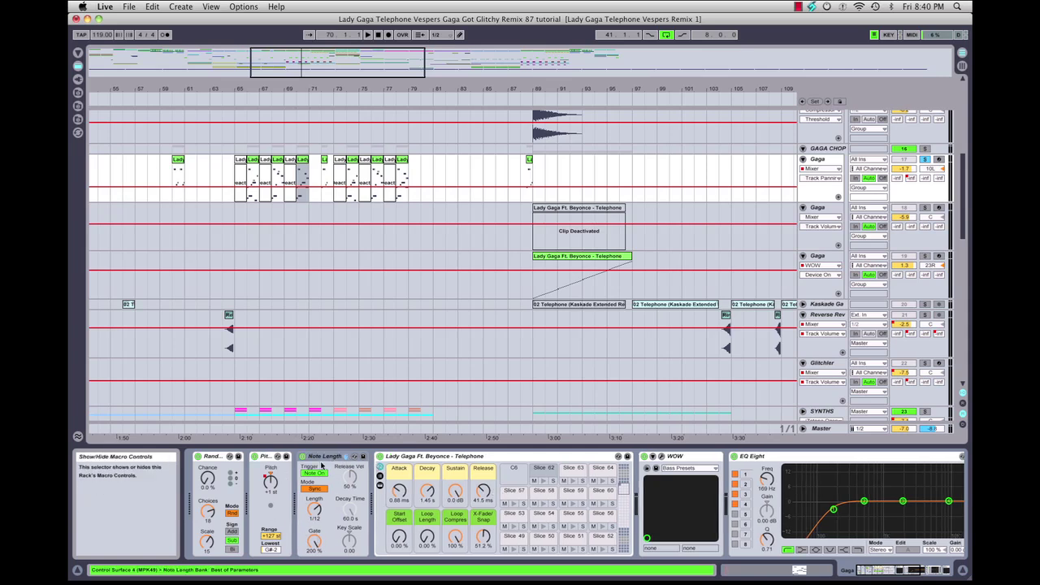
left_click(452, 460)
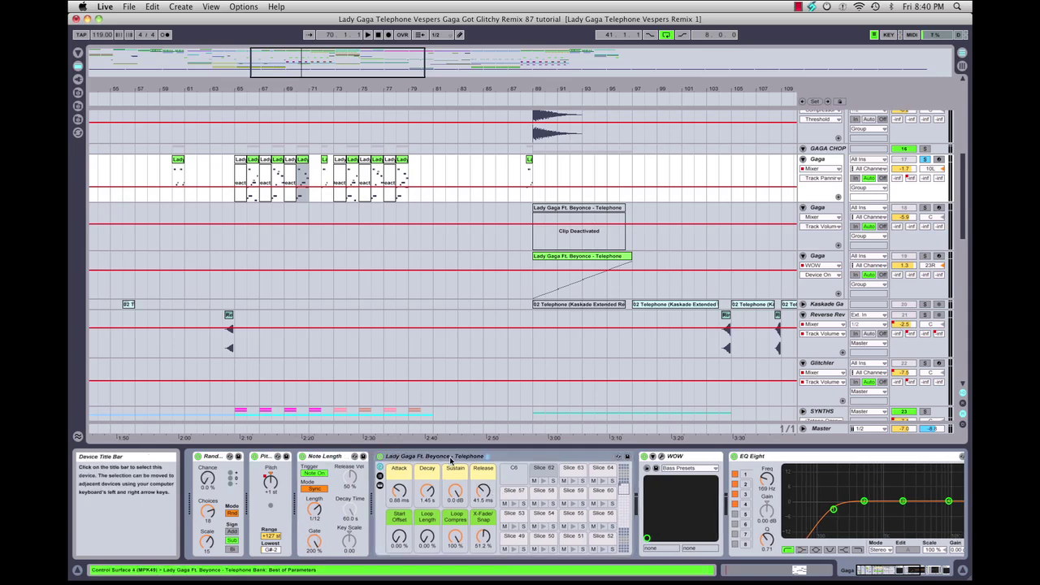
Preview a slice pad in the Telephone drum rack and inspect the WOW filter plug-in's settings
scroll(382, 496, "right", 5)
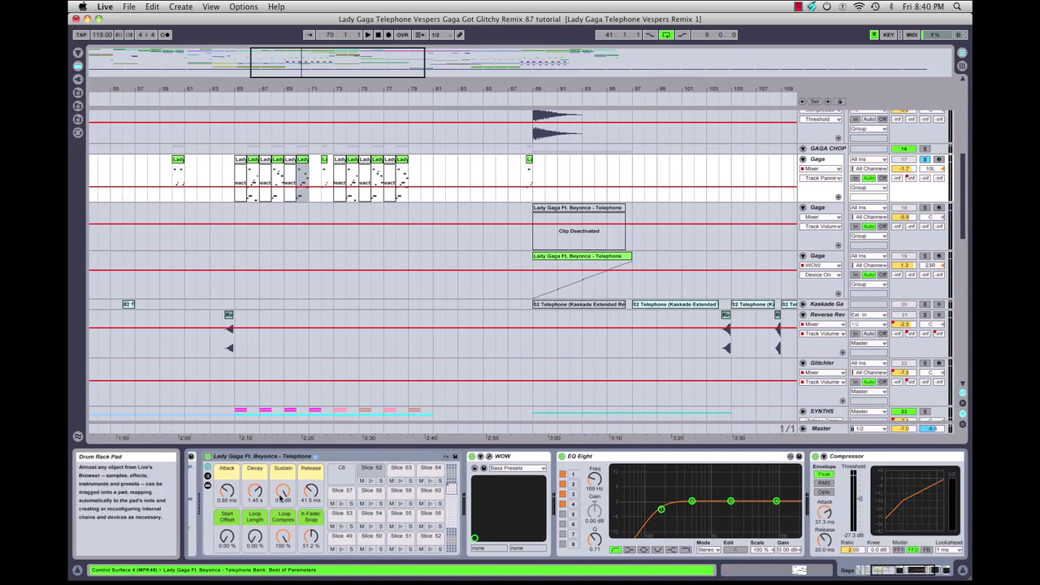
left_click(370, 528)
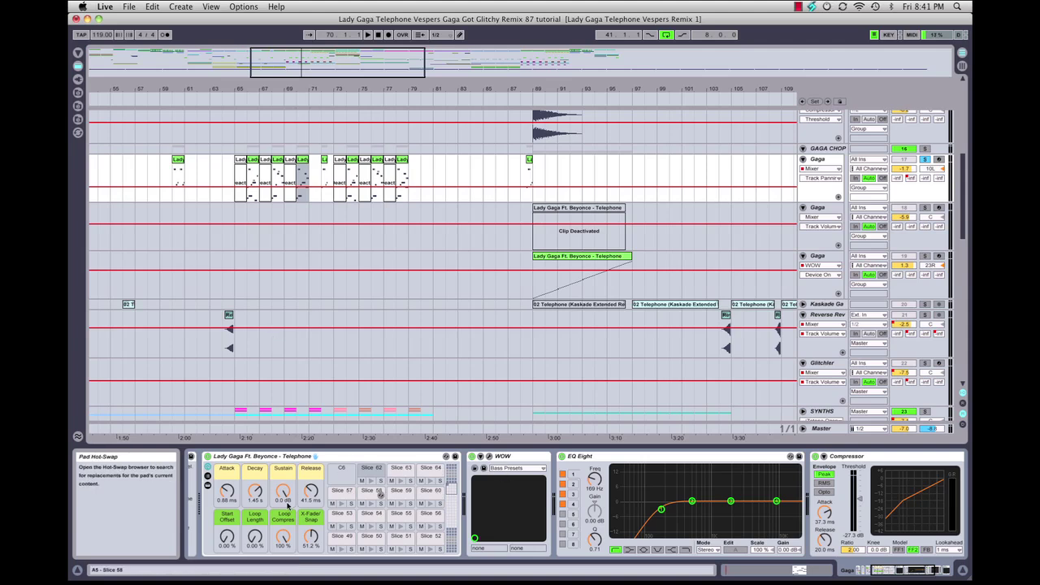
left_click(490, 460)
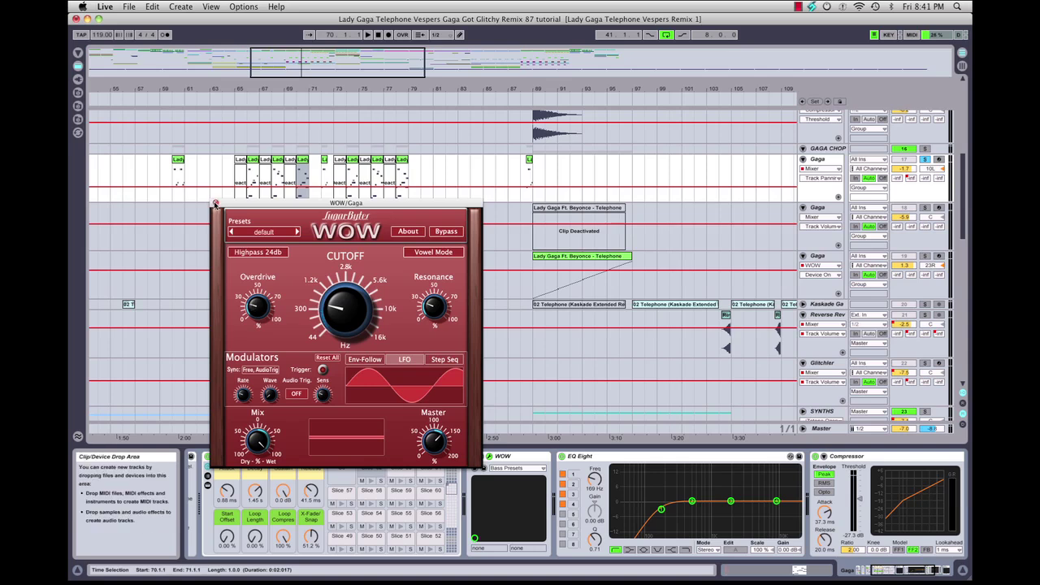
left_click(216, 204)
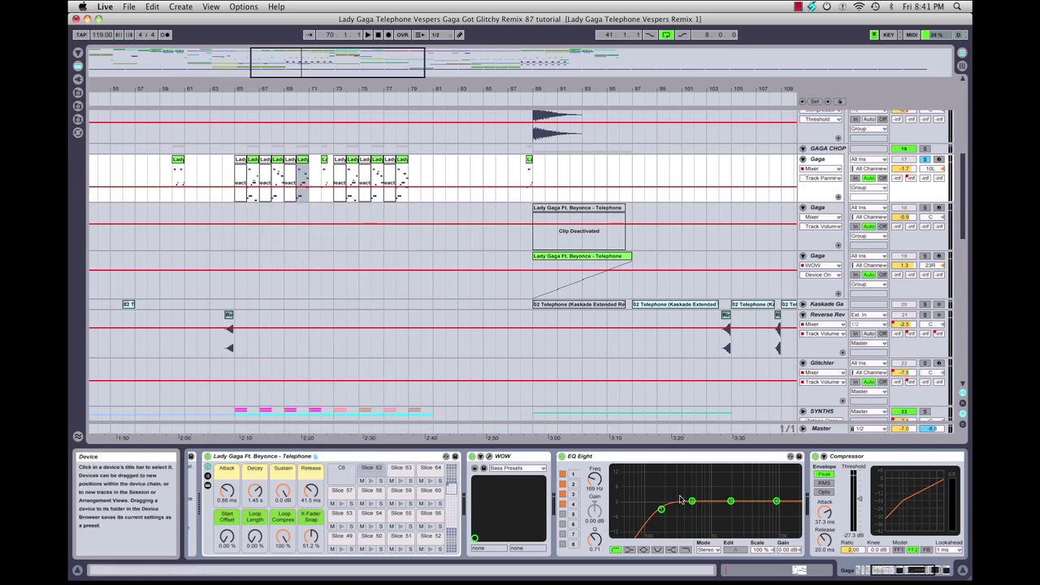
Open the TAL-Reverb plug-in window at the end of the Gaga track's device chain and inspect its settings
scroll(678, 499, "right", 5)
scroll(677, 499, "right", 2)
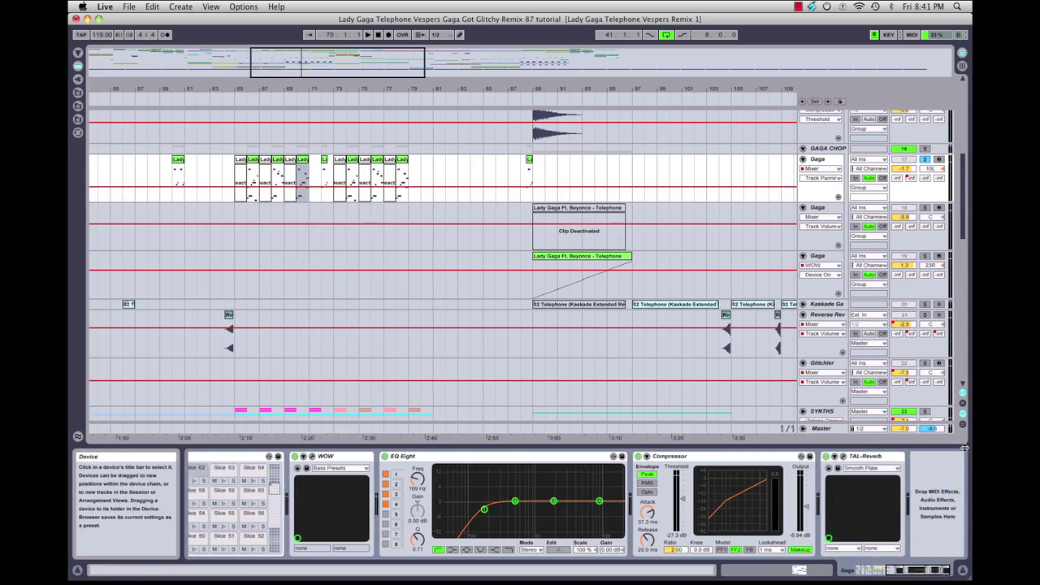
left_click(835, 456)
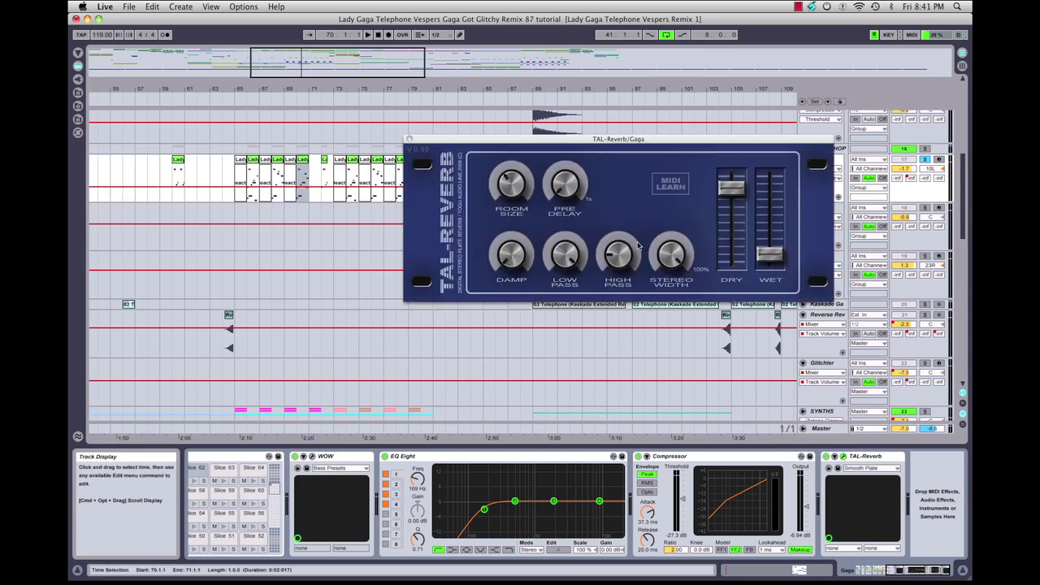
left_click_drag(629, 142, 456, 192)
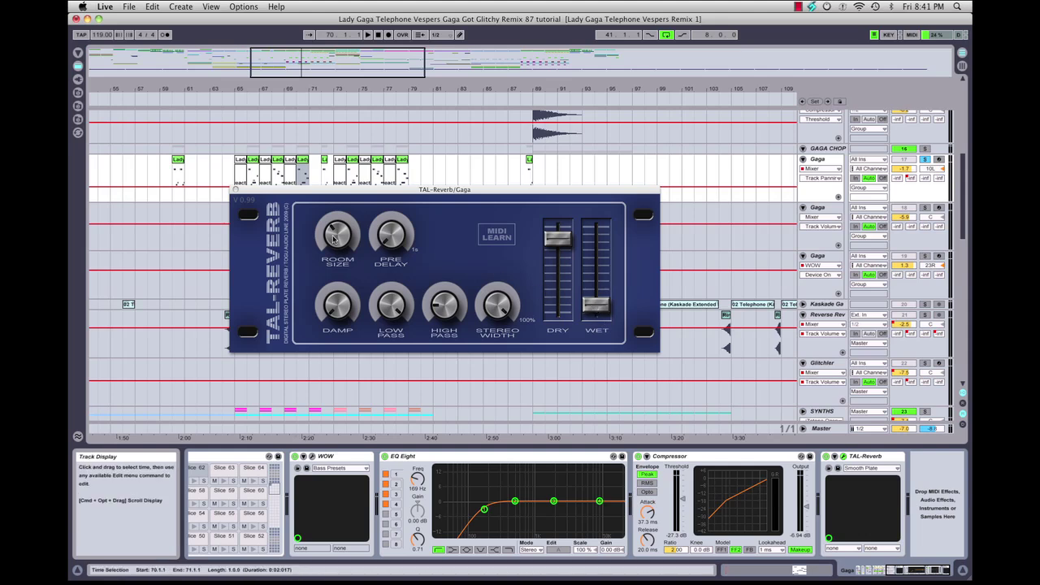
Close the TAL-Reverb window, inspect the WOW plug-in on the third Gaga track's bar 89 clip and play that section
left_click(236, 190)
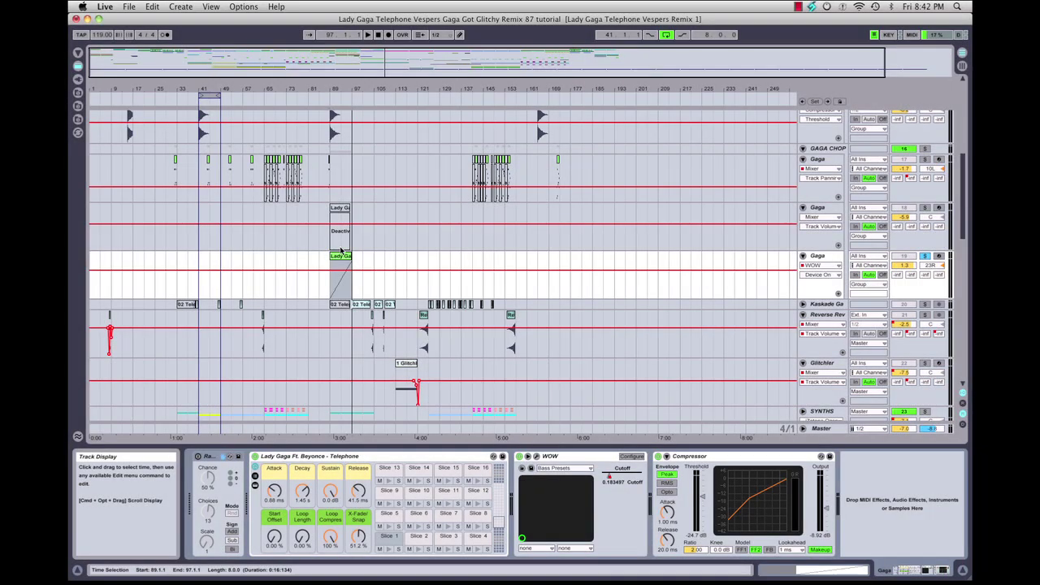
left_click(341, 257)
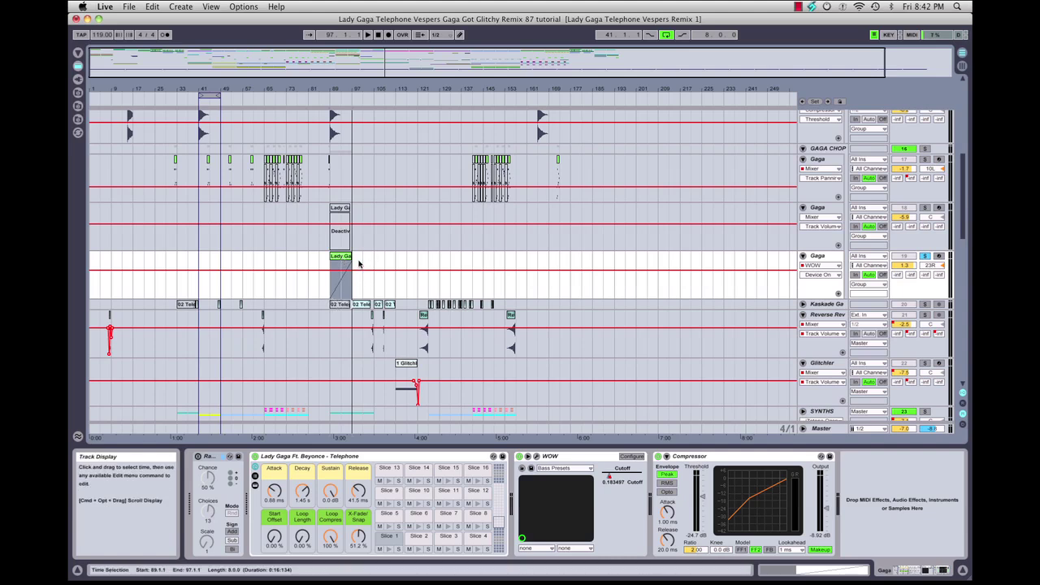
left_click(559, 460)
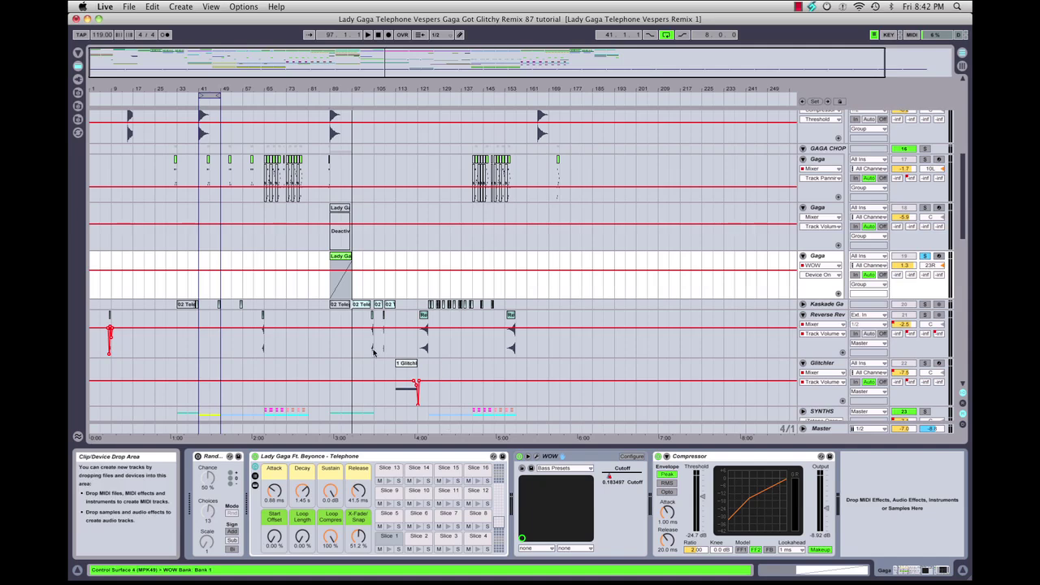
left_click(538, 457)
left_click_drag(352, 200, 642, 167)
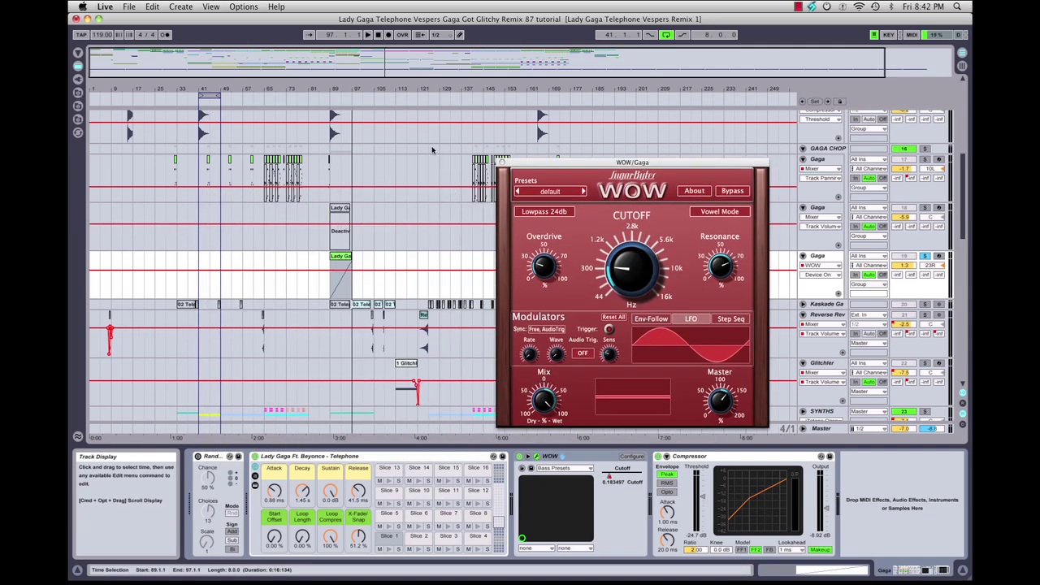
left_click(329, 101)
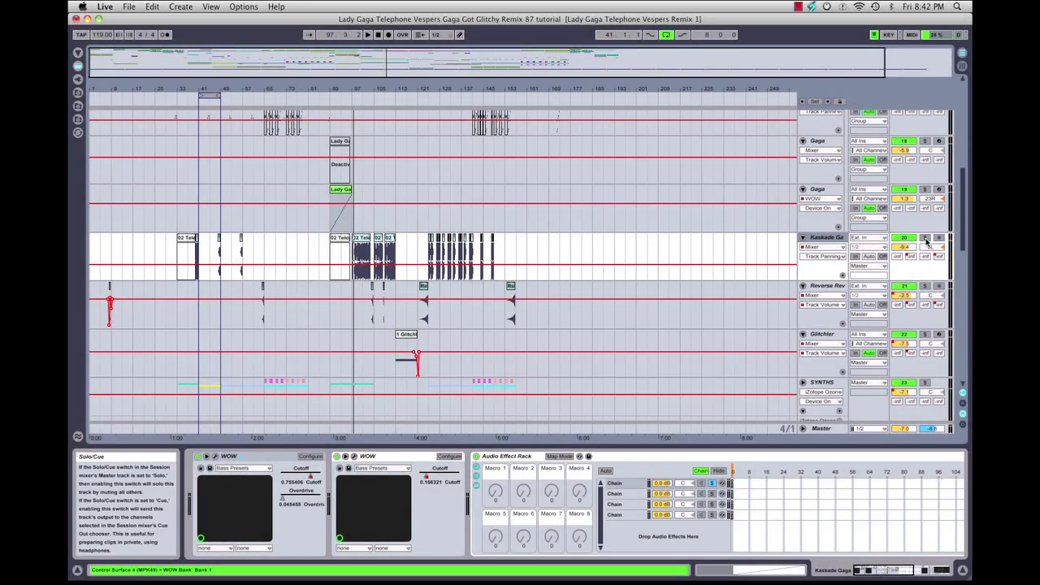
Solo the Kaskade Gaga track, play it from bar 97 and inspect the settings of its two WOW plug-ins
left_click(926, 238)
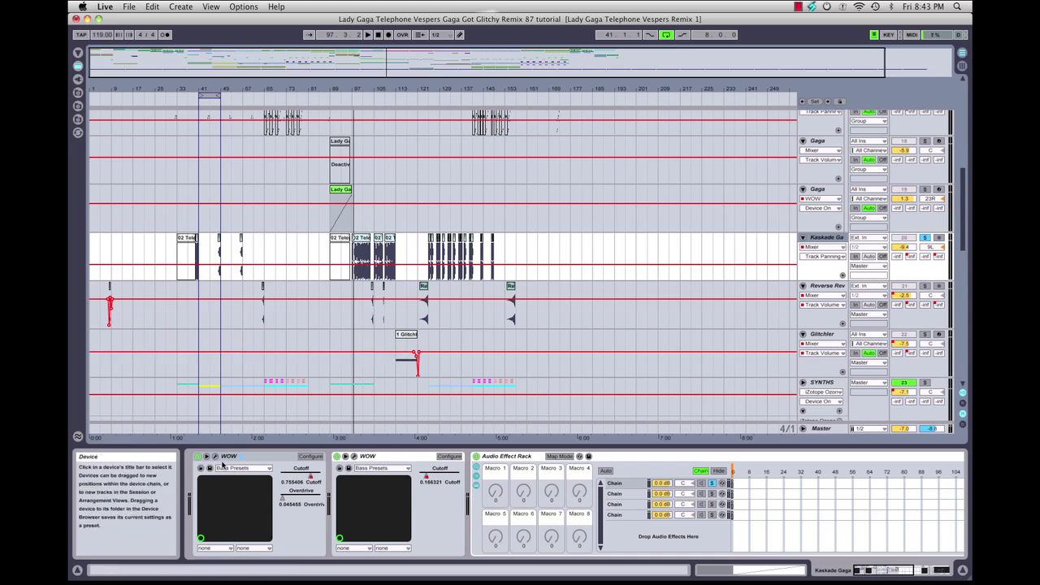
left_click(354, 97)
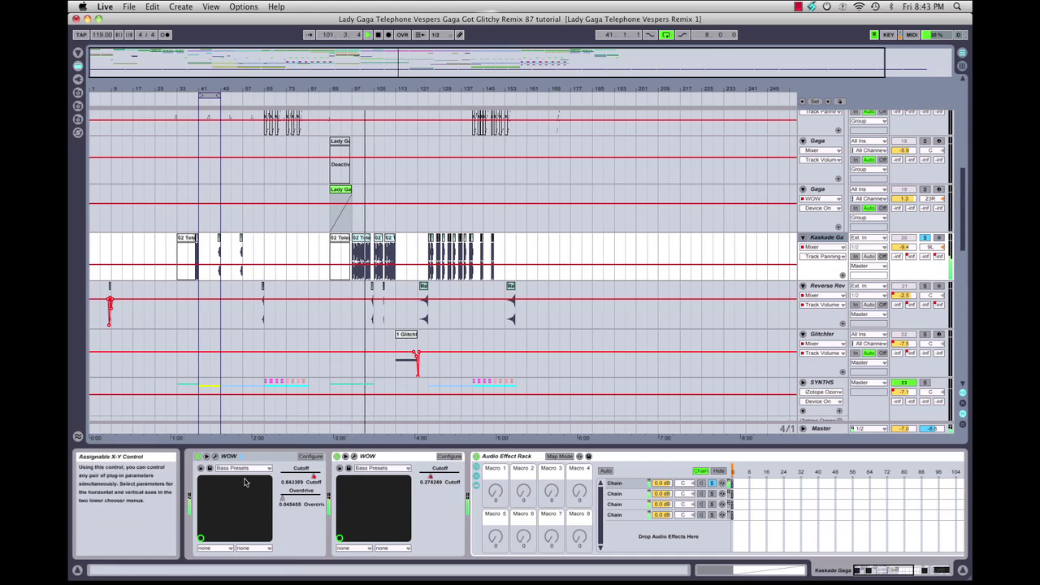
left_click(215, 457)
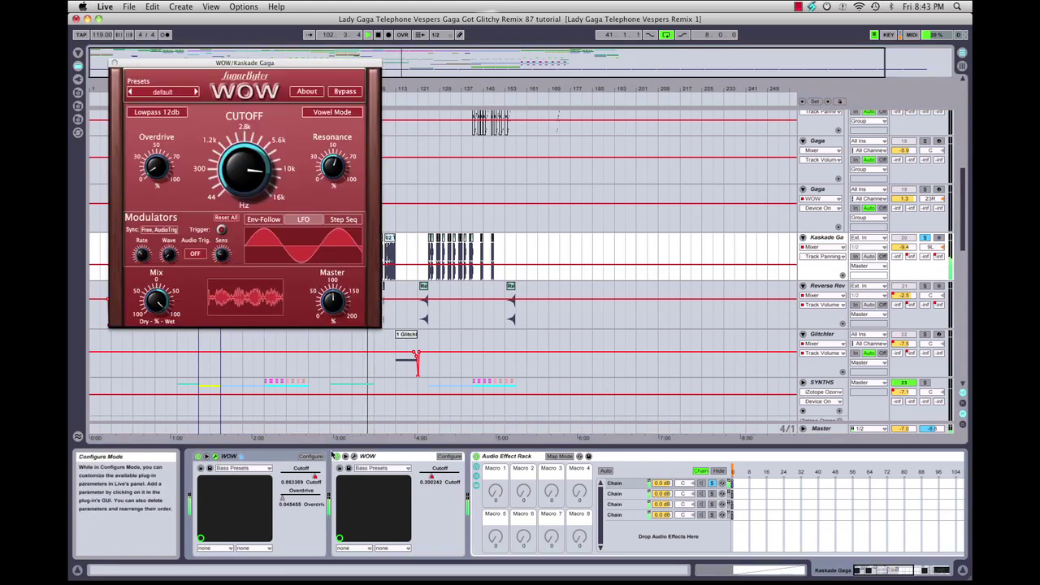
left_click(354, 459)
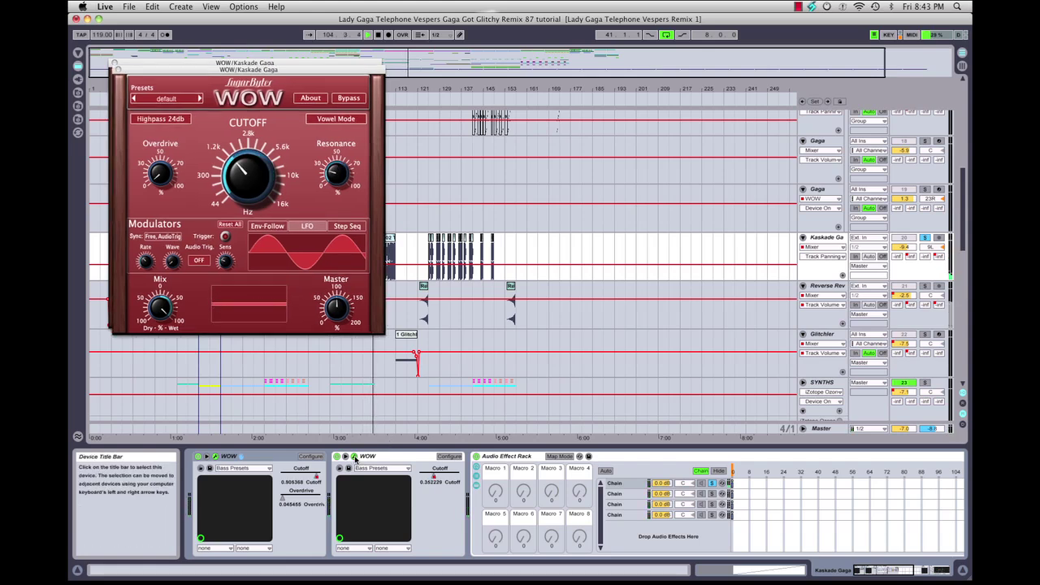
left_click(354, 459)
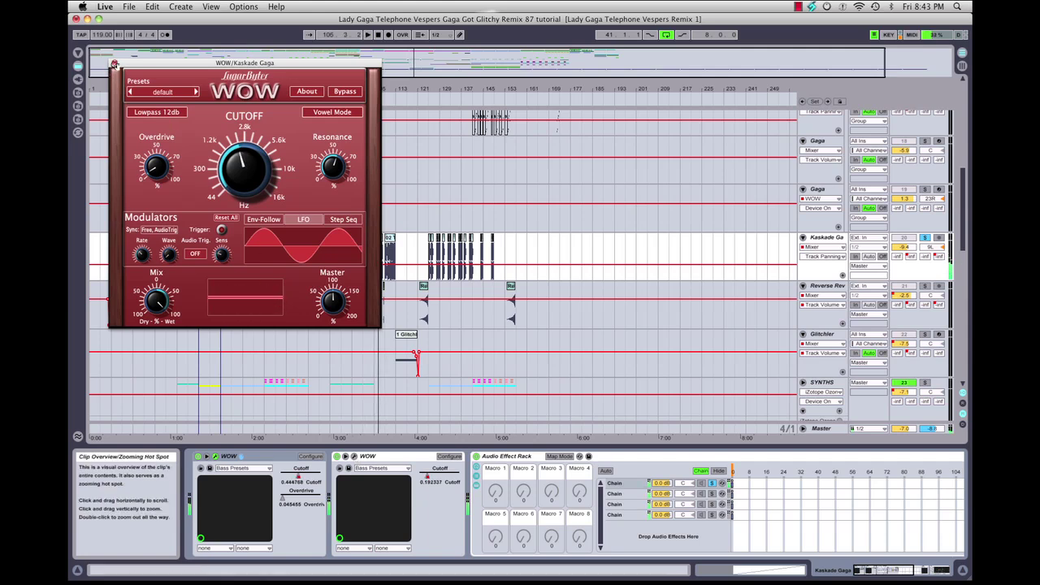
left_click(114, 64)
Open the Effectrix window in the Kaskade Gaga chain and move it clear of the clips to examine its Stutterlooper pattern
scroll(569, 504, "right", 10)
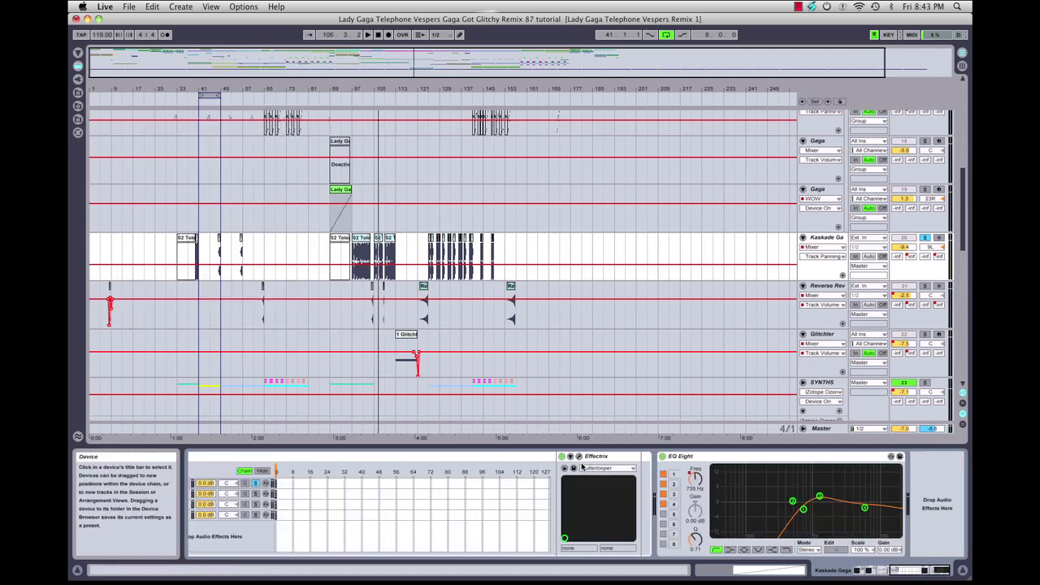
left_click(605, 459)
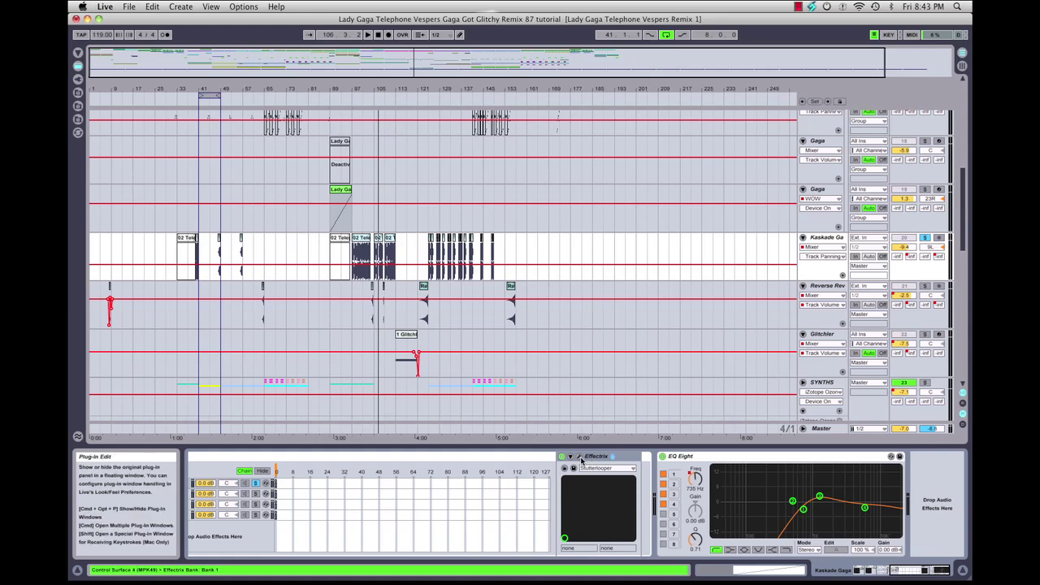
left_click(580, 457)
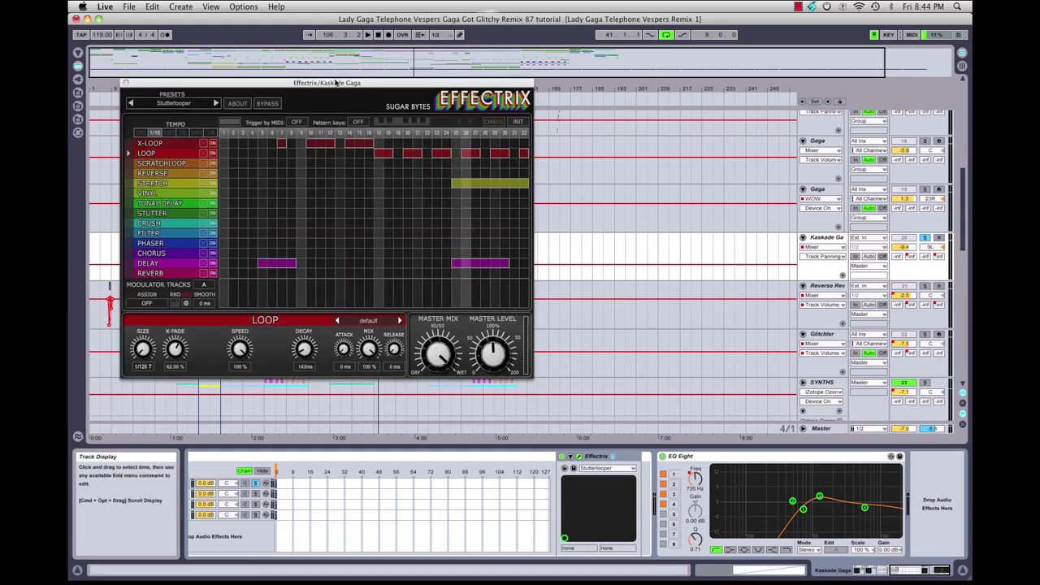
left_click_drag(323, 83, 447, 131)
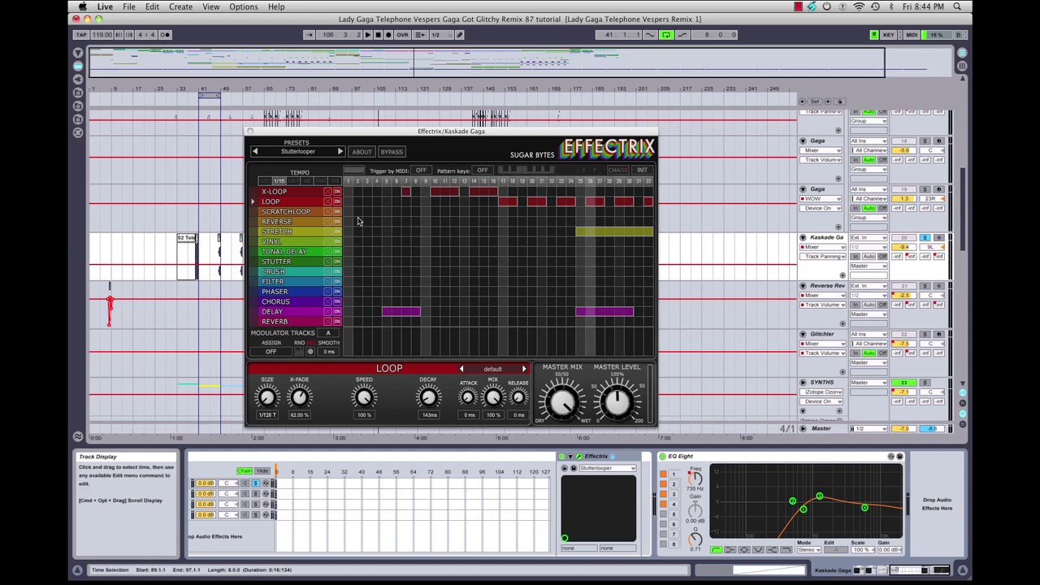
left_click_drag(353, 130, 515, 174)
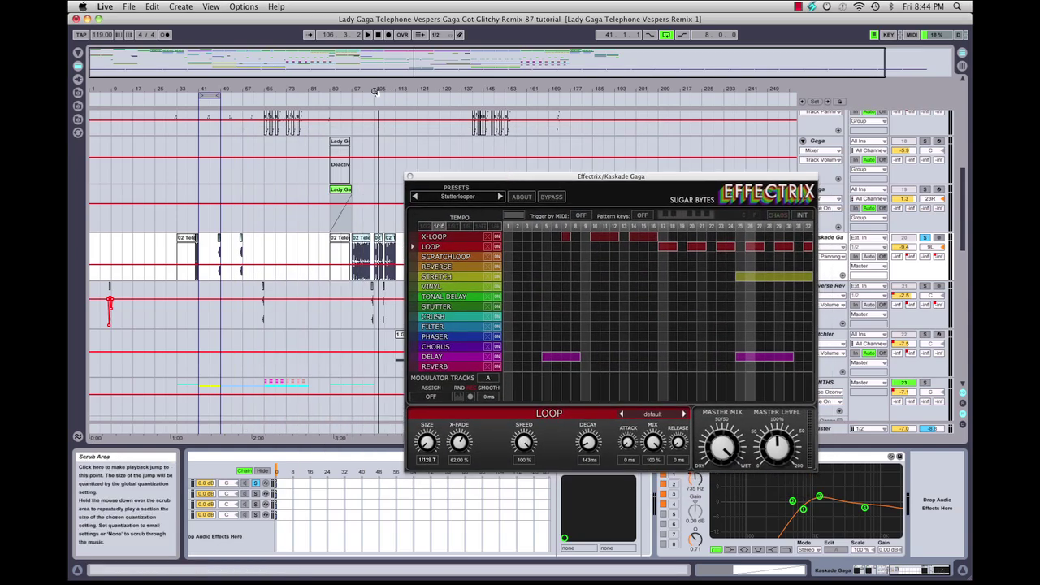
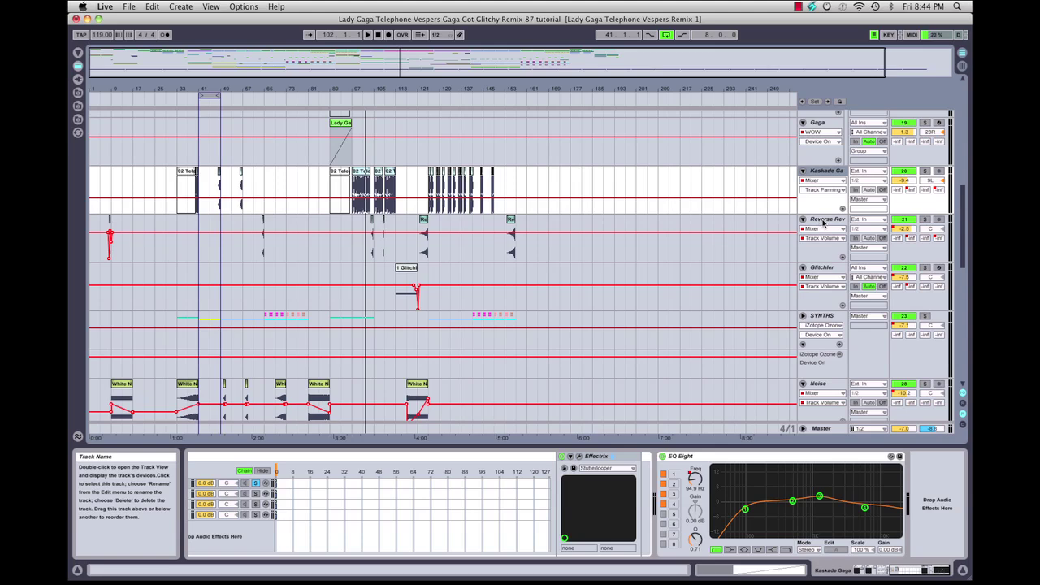
Solo the Reverse Reverb track, play the clip leading into bar 125 and enlarge that section
left_click(824, 223)
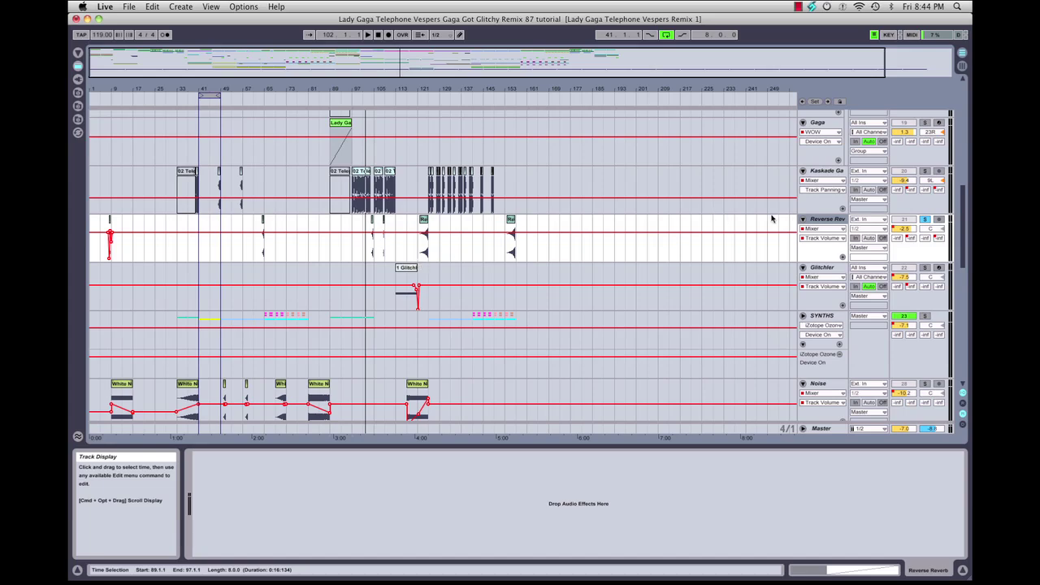
left_click_drag(421, 87, 421, 212)
left_click(413, 98)
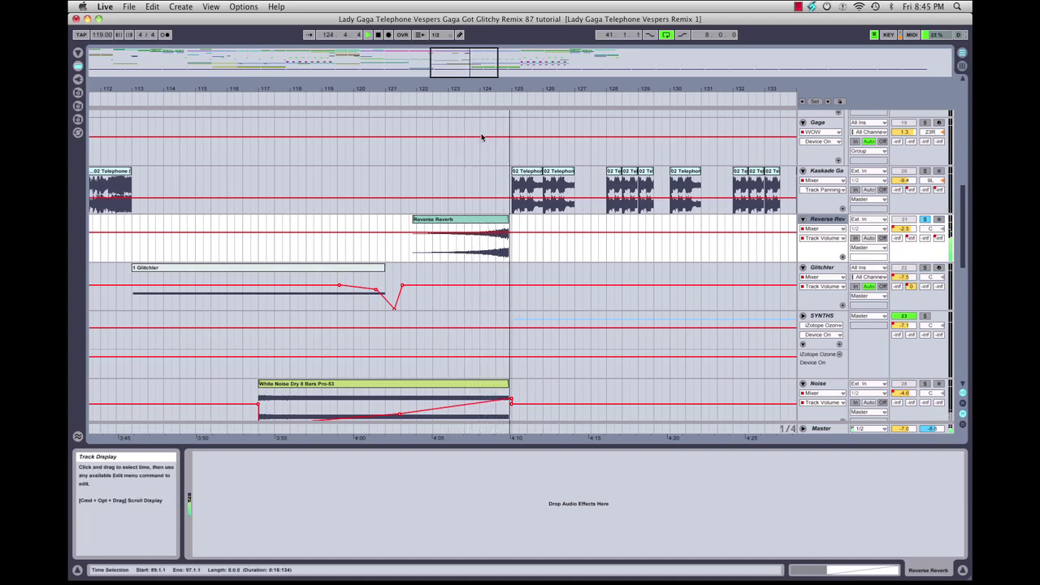
left_click_drag(525, 89, 520, 138)
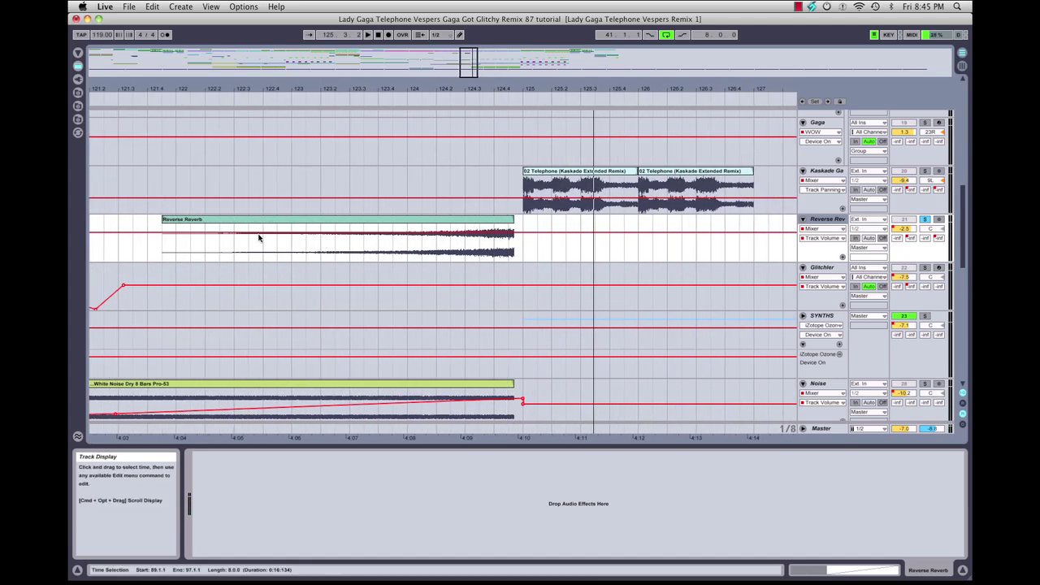
Try shifting the Reverse Reverb clip before bar 125 so that it starts at bar 122
left_click(461, 220)
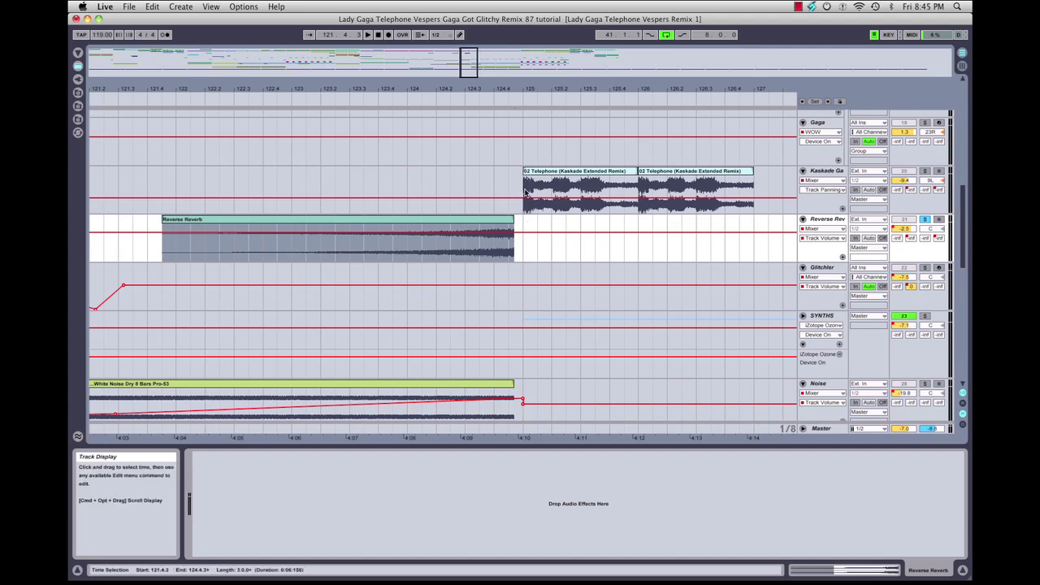
key("Right")
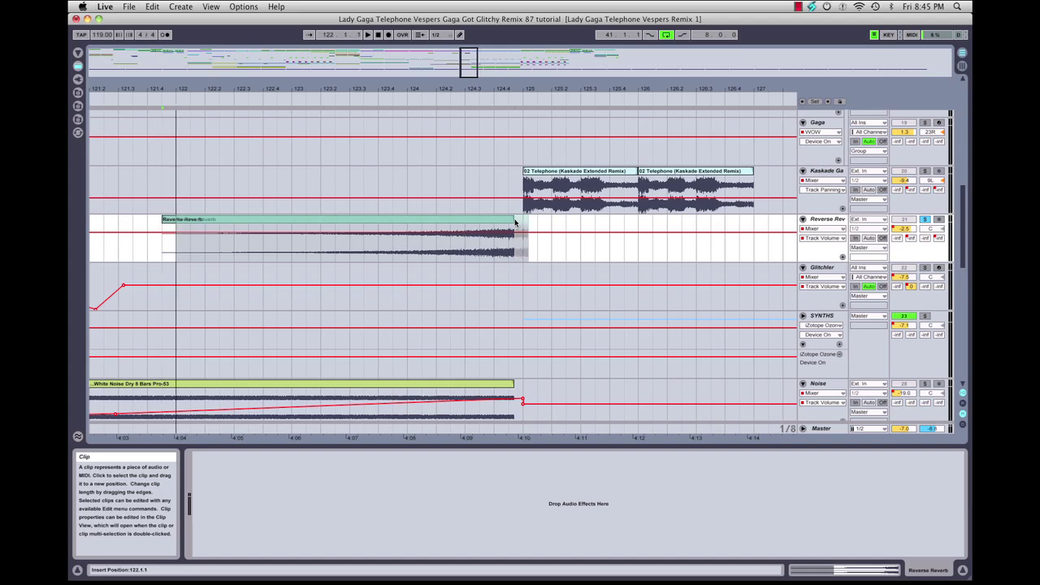
key("Left")
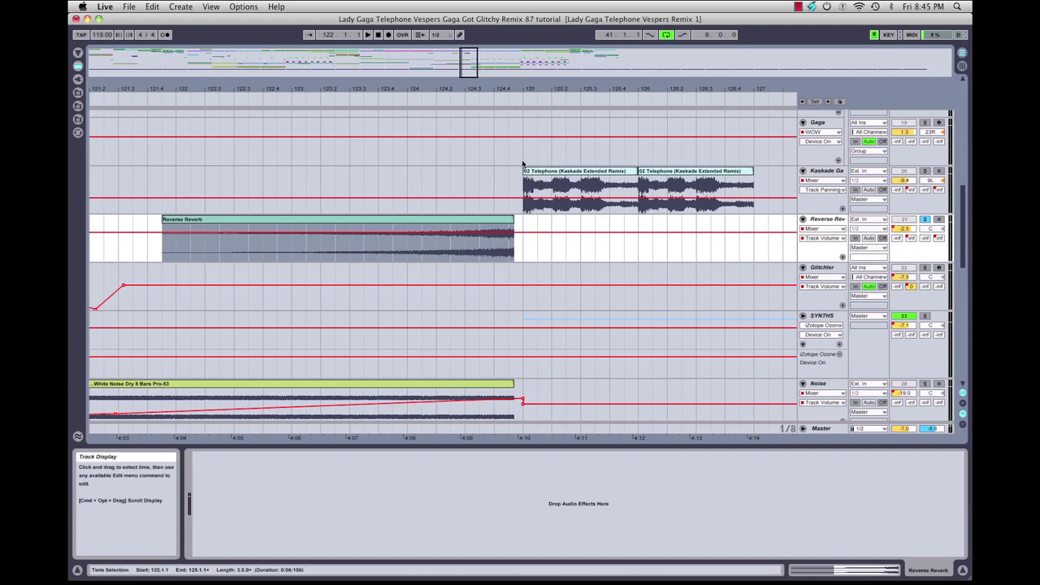
Solo the Kaskade Gaga track together with Reverse Reverb and play the transition into the vocal at bar 125
left_click(930, 174)
left_click(929, 173)
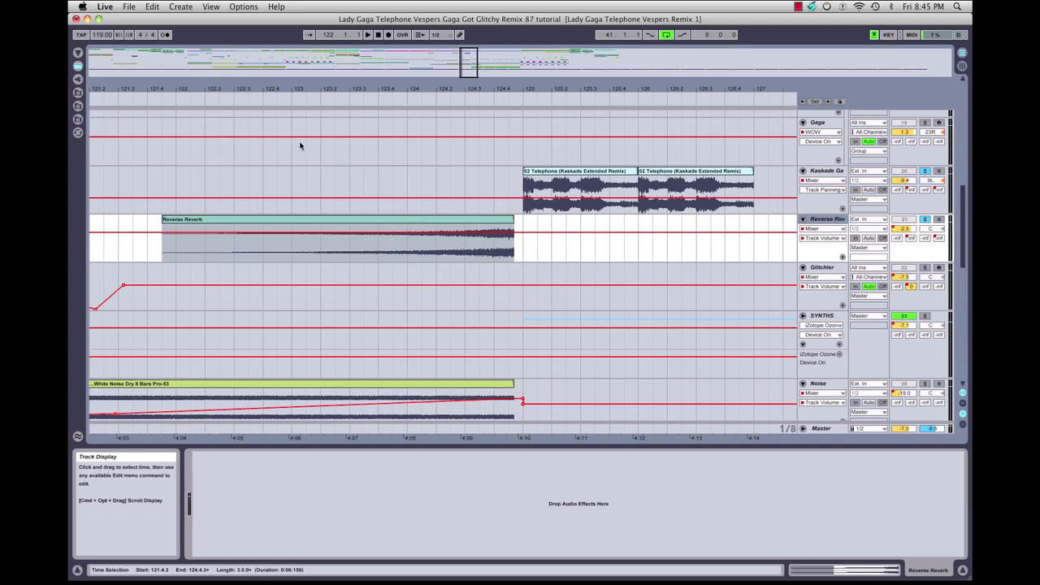
left_click(262, 92)
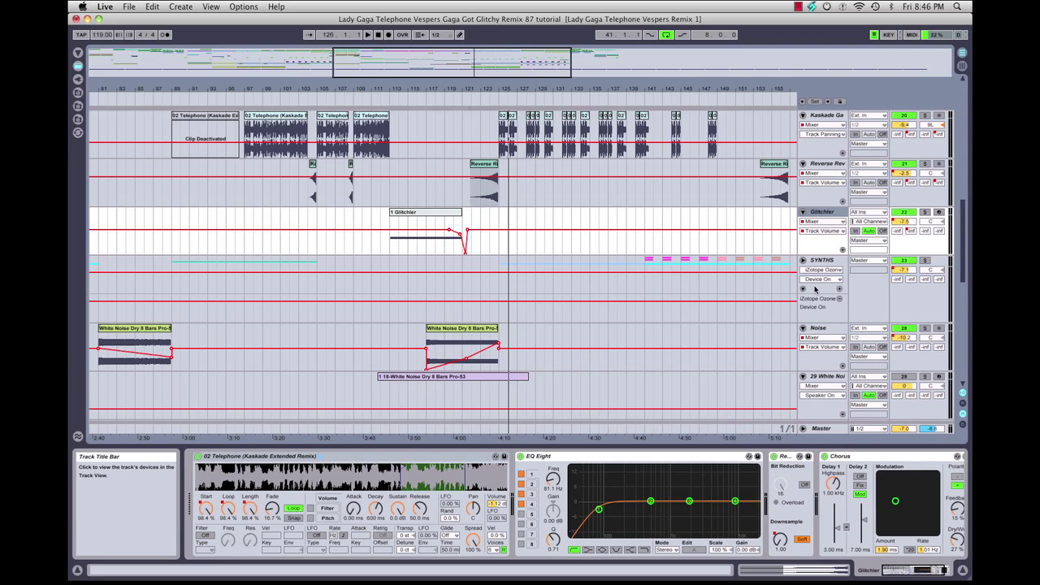
Select the Glitchler clip at bar 113, examine its Telephone sampler device, solo the track and play the section
left_click(426, 216)
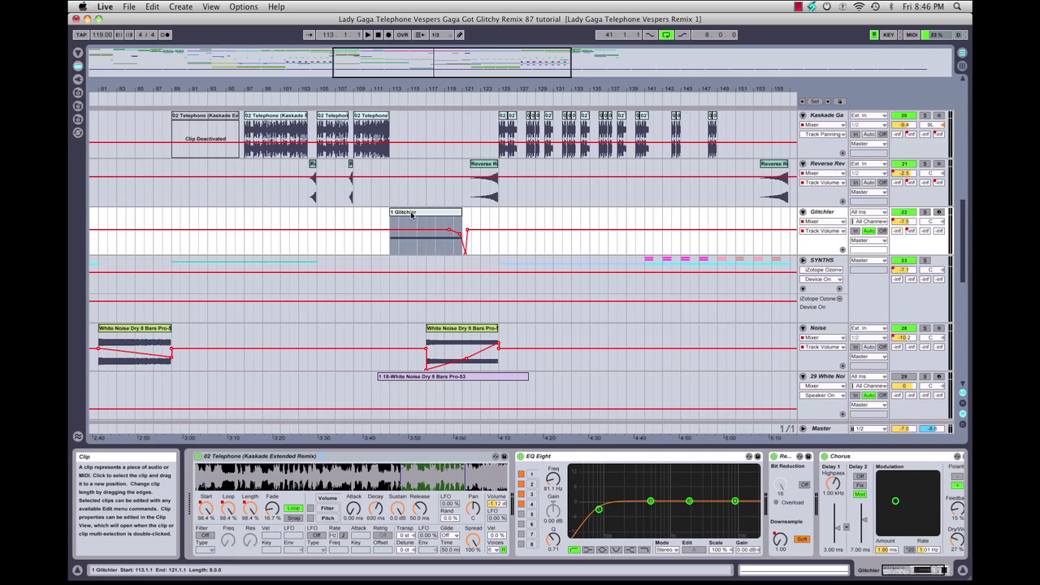
left_click(276, 460)
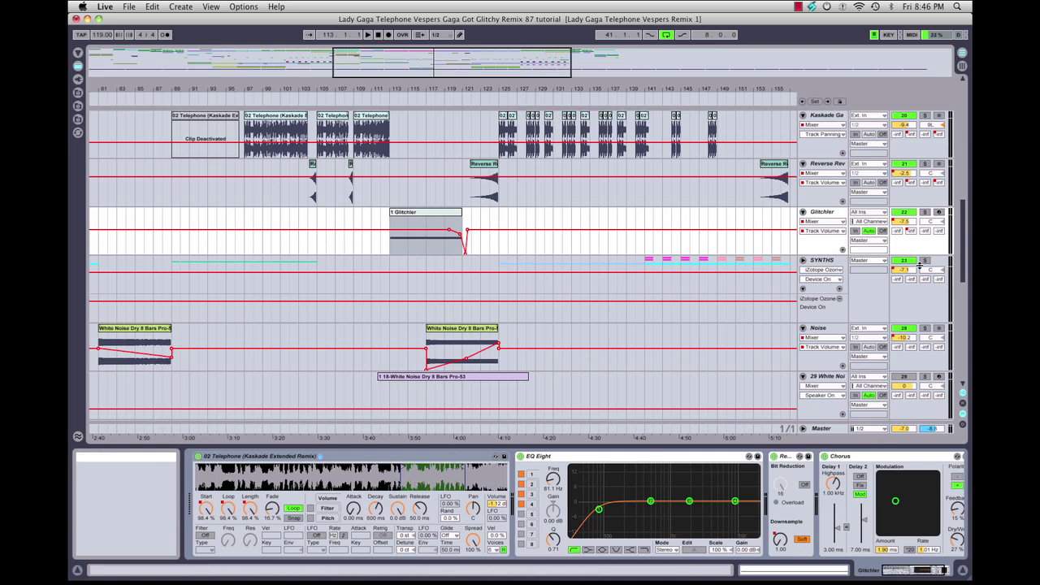
left_click(924, 211)
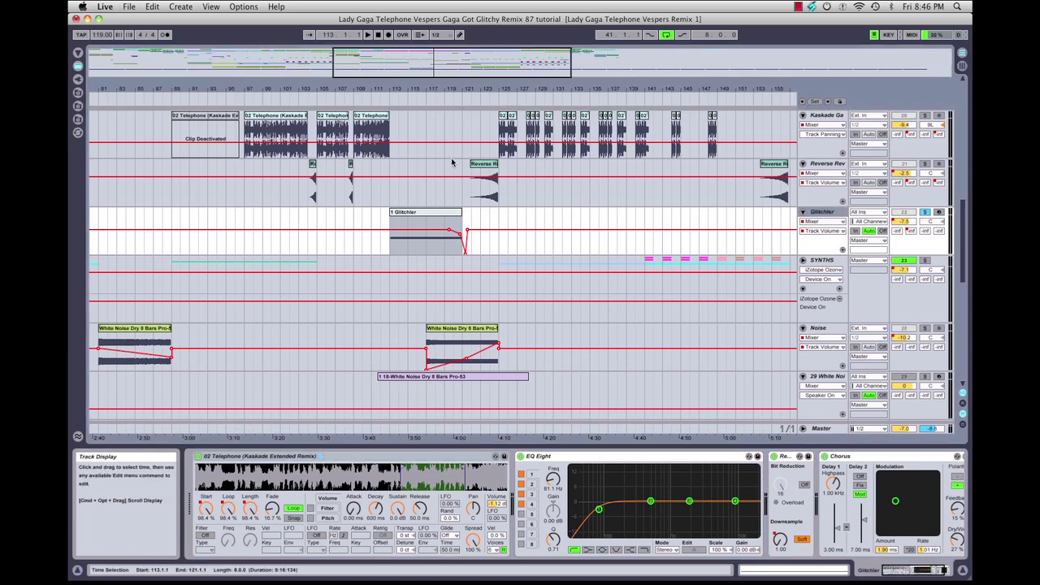
left_click(389, 96)
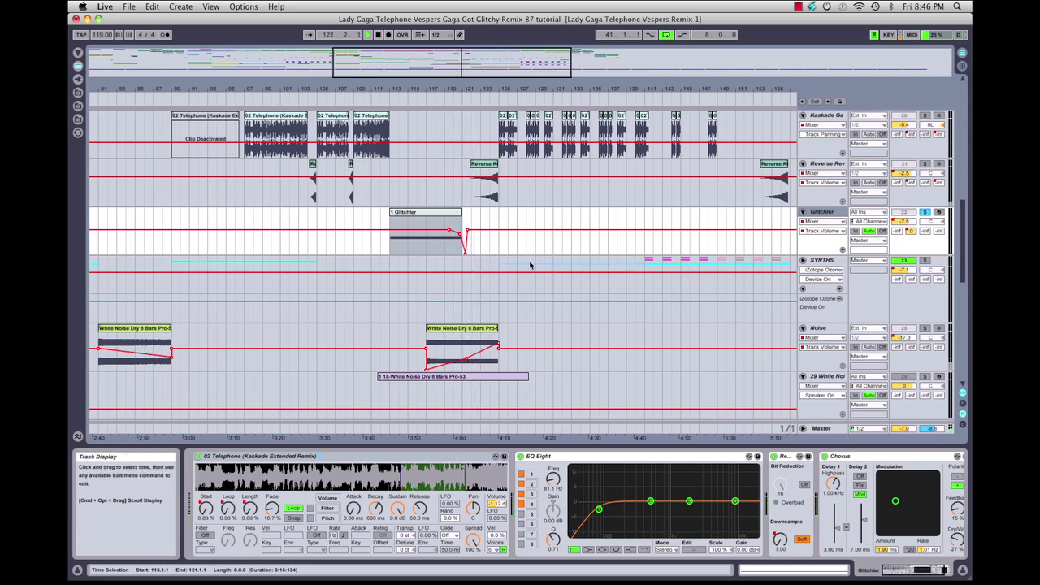
left_click(517, 88)
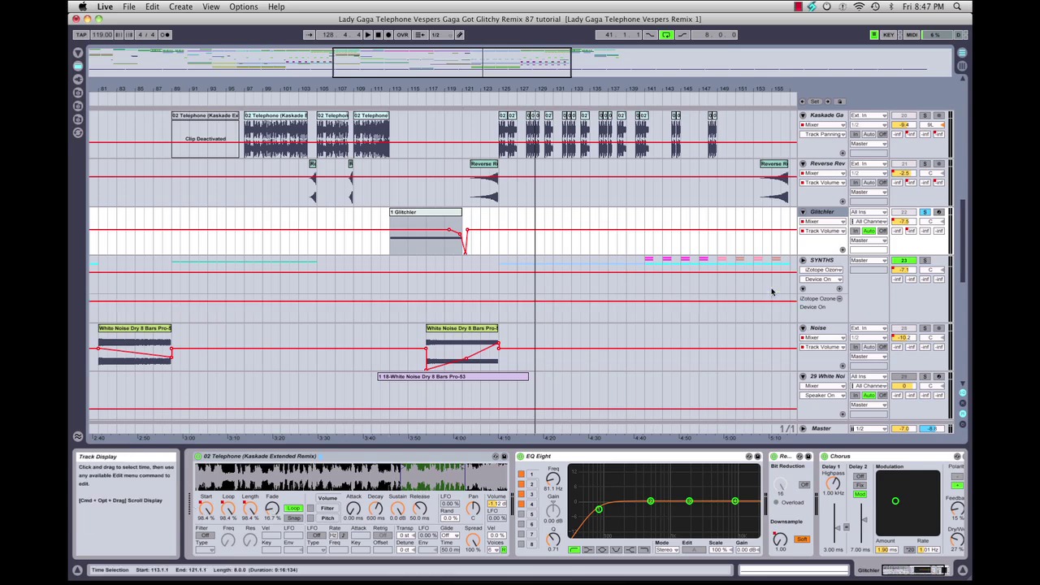
Show the Glitchler track's Telephone sampler automation for Sample Start, Sample Length and Sample Loop Length in turn
left_click(823, 221)
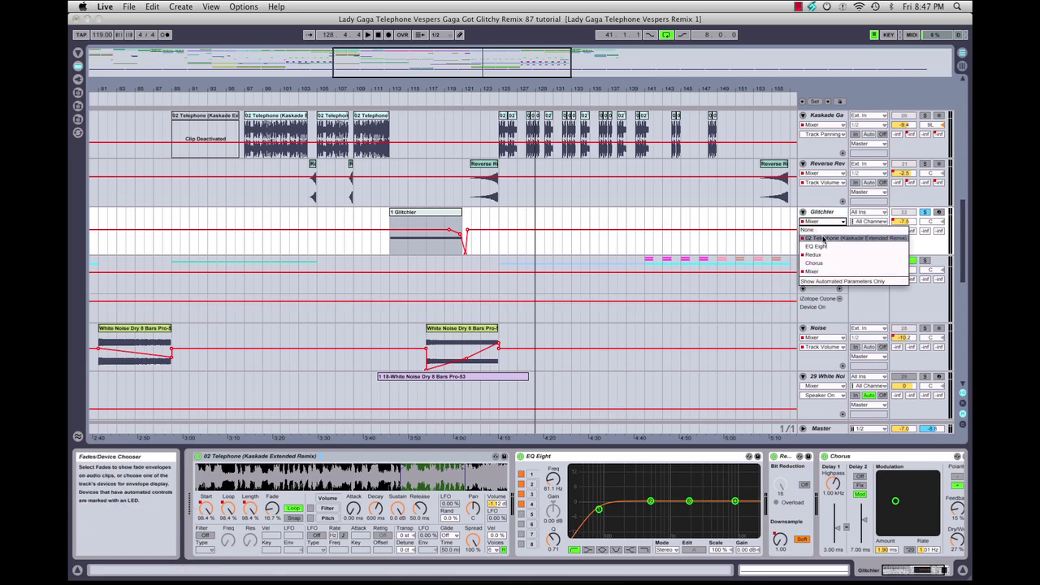
left_click(824, 238)
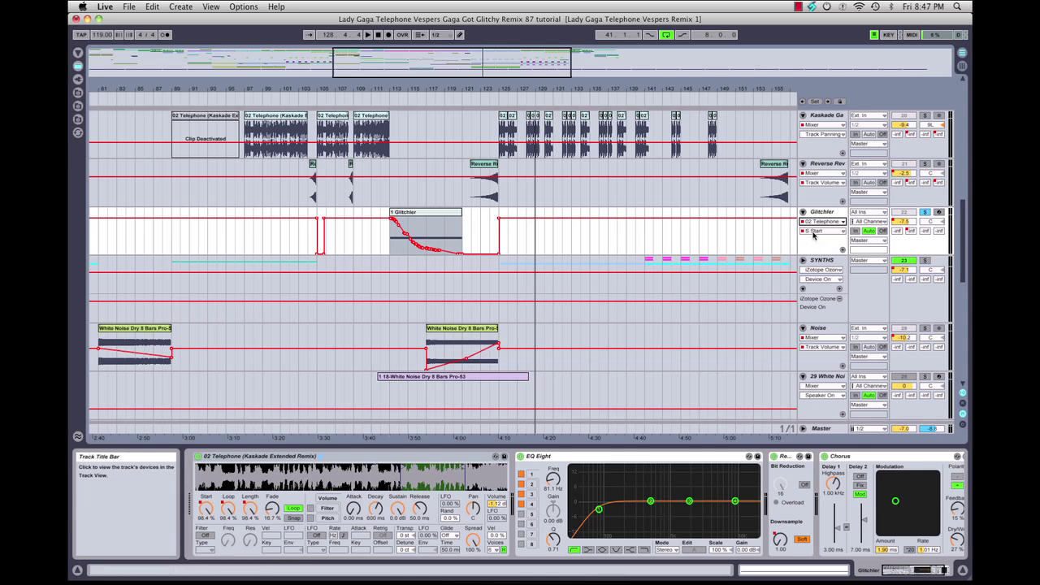
left_click(814, 232)
left_click(825, 274)
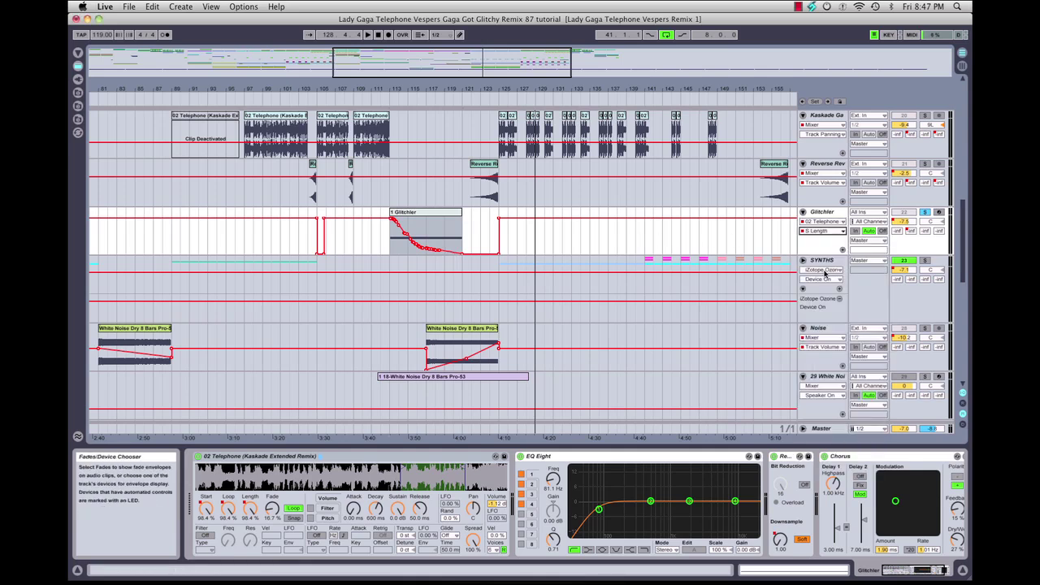
left_click(823, 230)
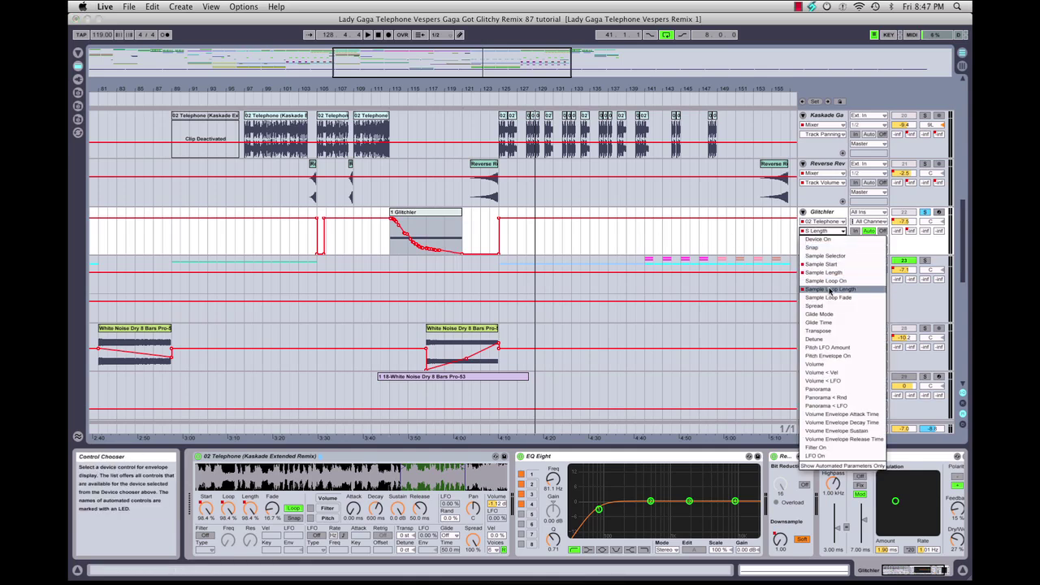
left_click(830, 289)
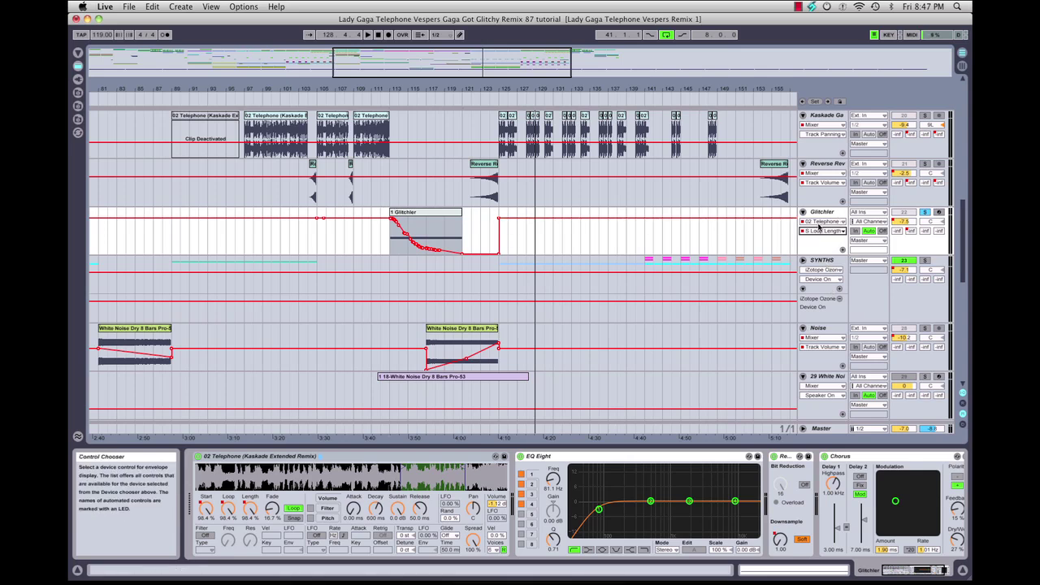
Show the Glitchler track's Redux automation, the mixer's Track Volume and the B-DUB send automation in turn
left_click(821, 221)
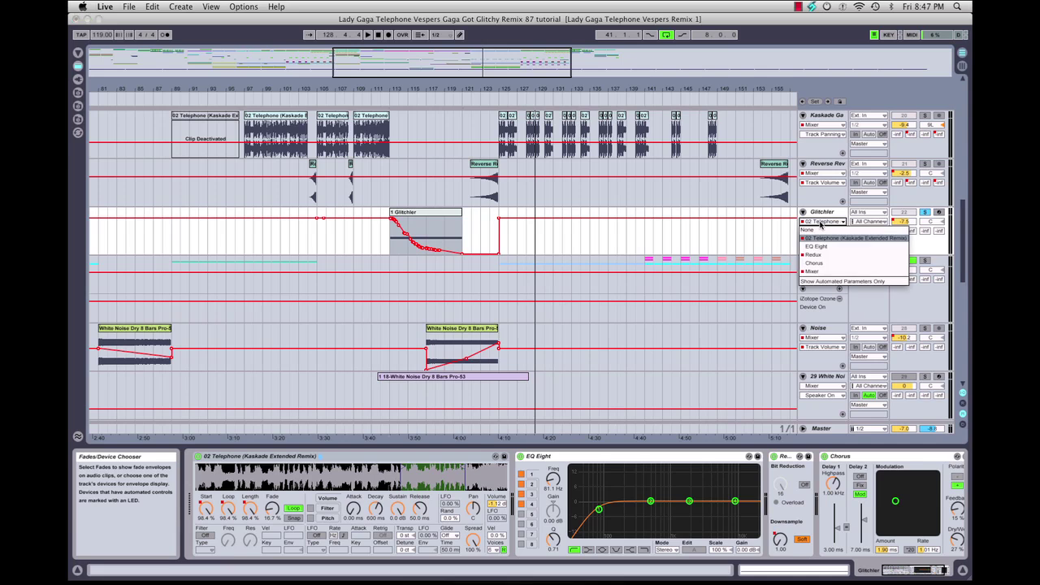
left_click(819, 254)
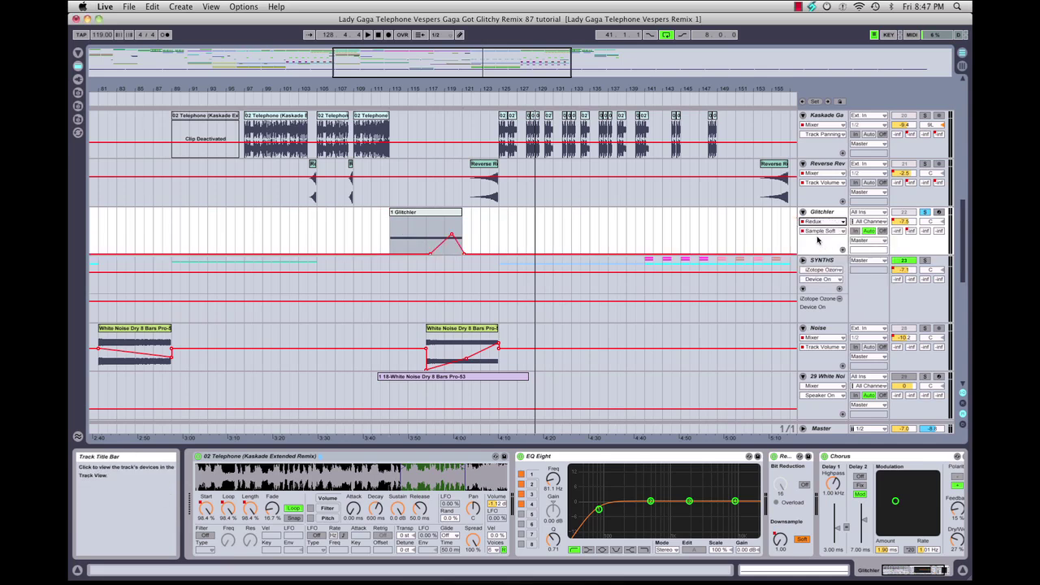
left_click(821, 221)
left_click(826, 261)
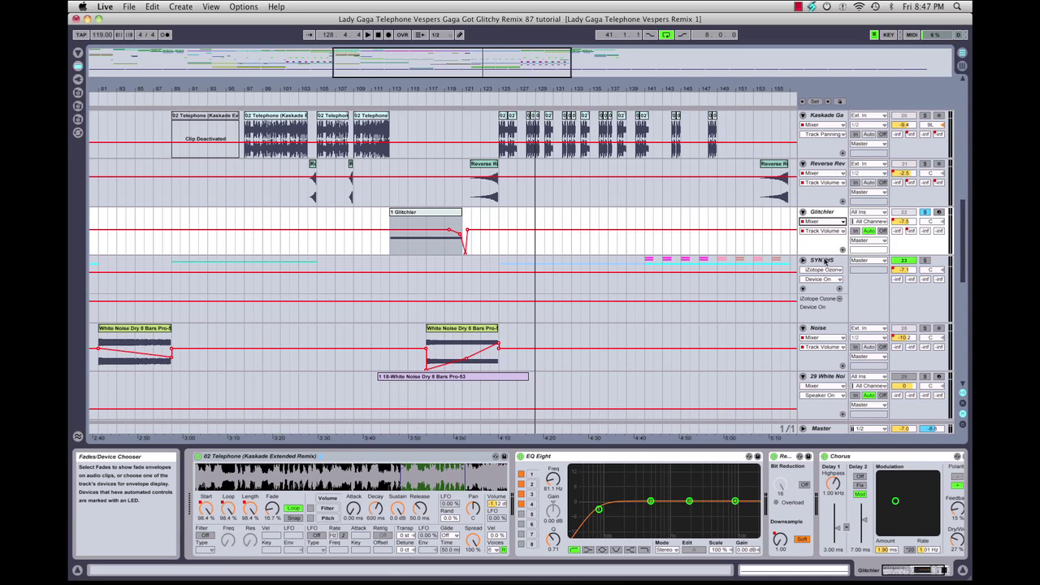
left_click(821, 230)
left_click(812, 282)
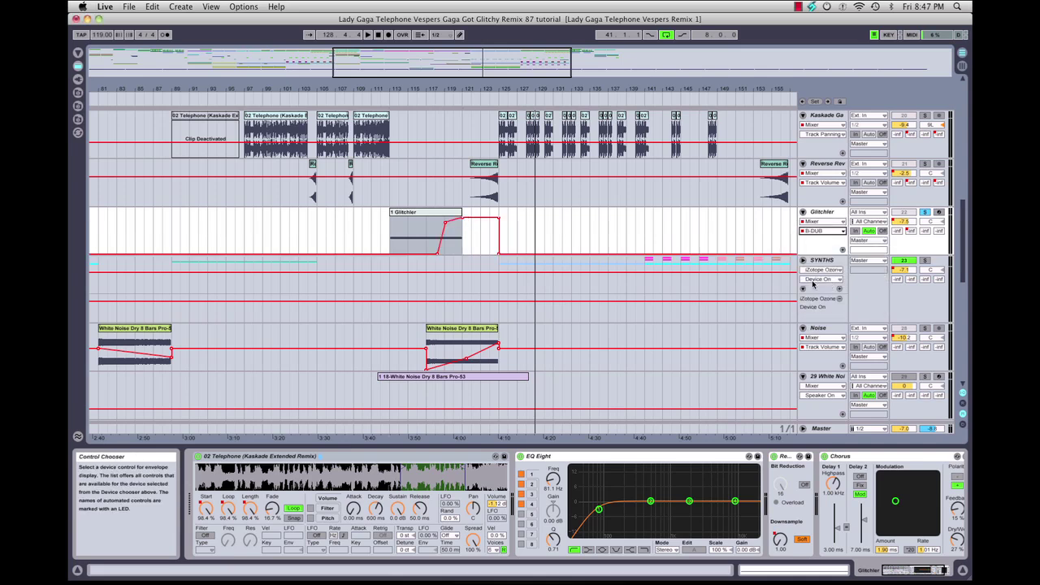